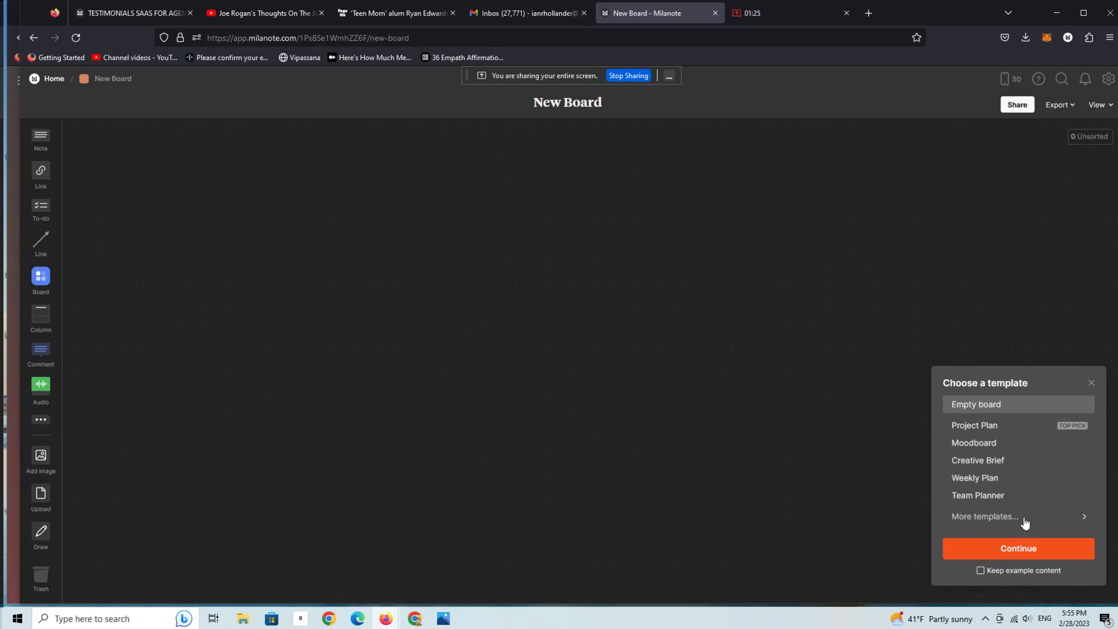
Show the Your custom templates list, including BUYER PERSONA, PDF and DIRECTORY TEMPLATE.
{"action": "left_click", "coordinate": [1000, 519]}
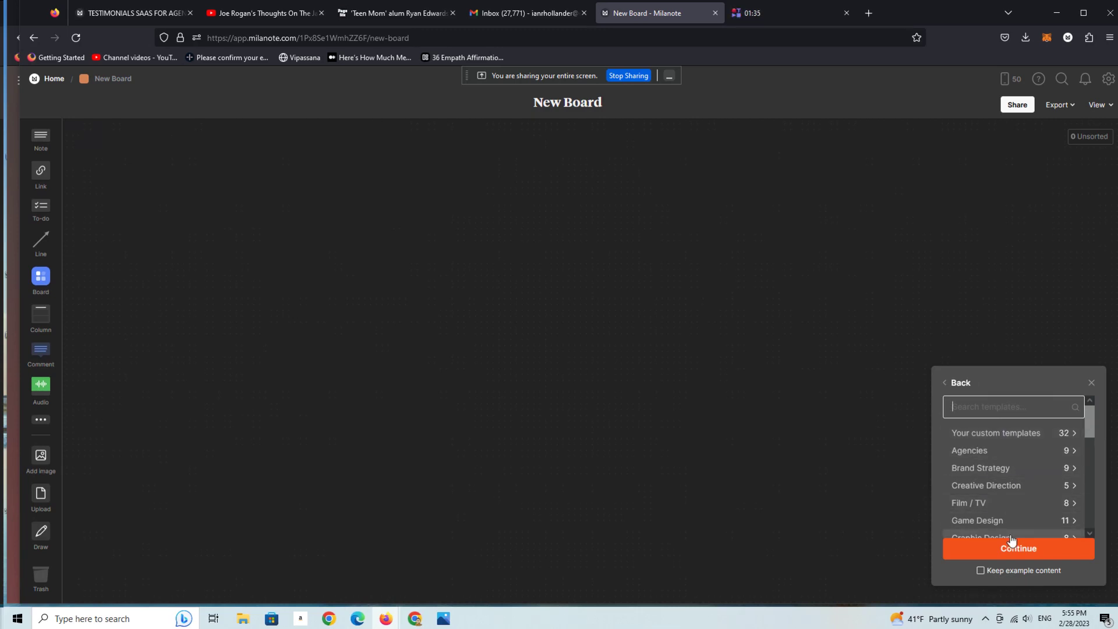
{"action": "left_click", "coordinate": [1016, 440]}
{"action": "scroll", "coordinate": [1083, 425], "scroll_direction": "down", "scroll_amount": 1}
{"action": "left_click_drag", "start_coordinate": [1083, 422], "coordinate": [1003, 383]}
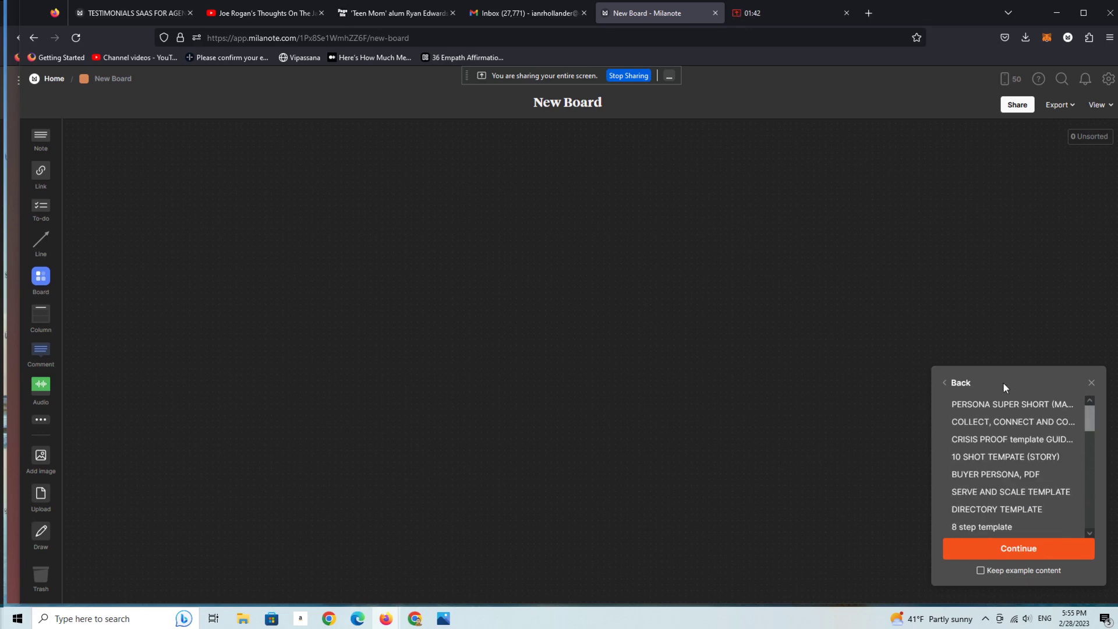
Search templates for 'brainstorming' and preview the Game Design Brainstorming template.
{"action": "left_click", "coordinate": [947, 387]}
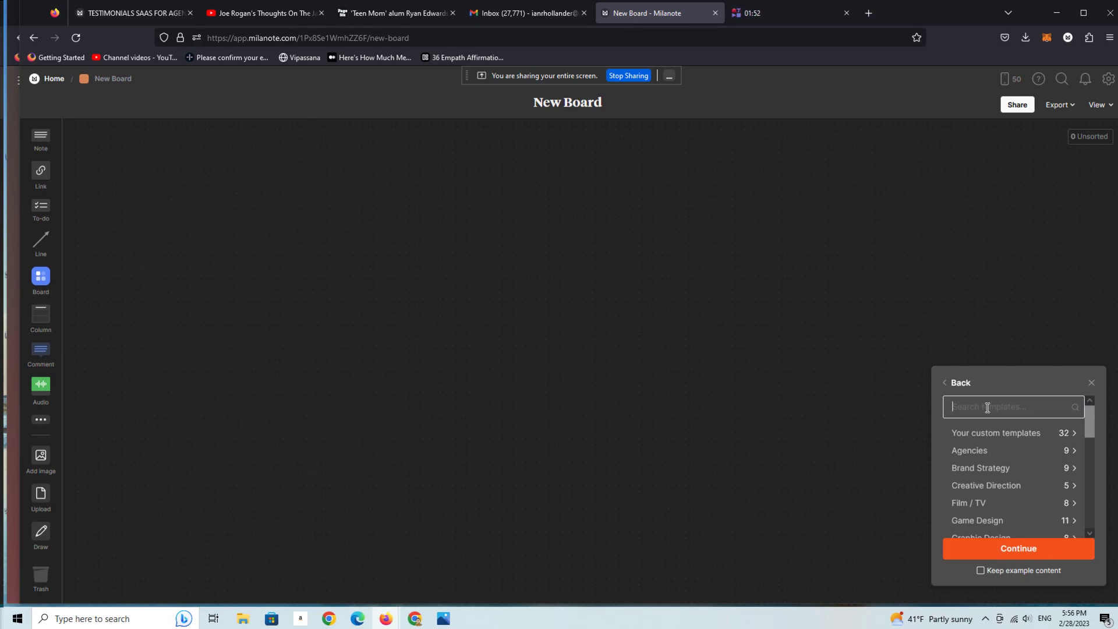
{"action": "type", "text": "brain"}
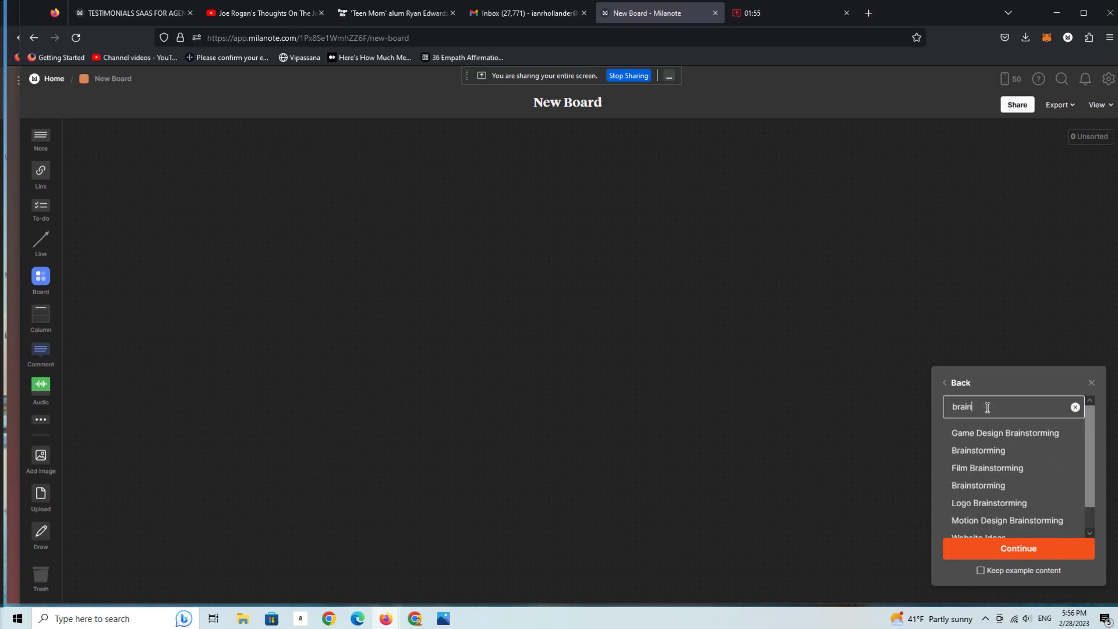
{"action": "type", "text": "storming"}
{"action": "left_click", "coordinate": [978, 433]}
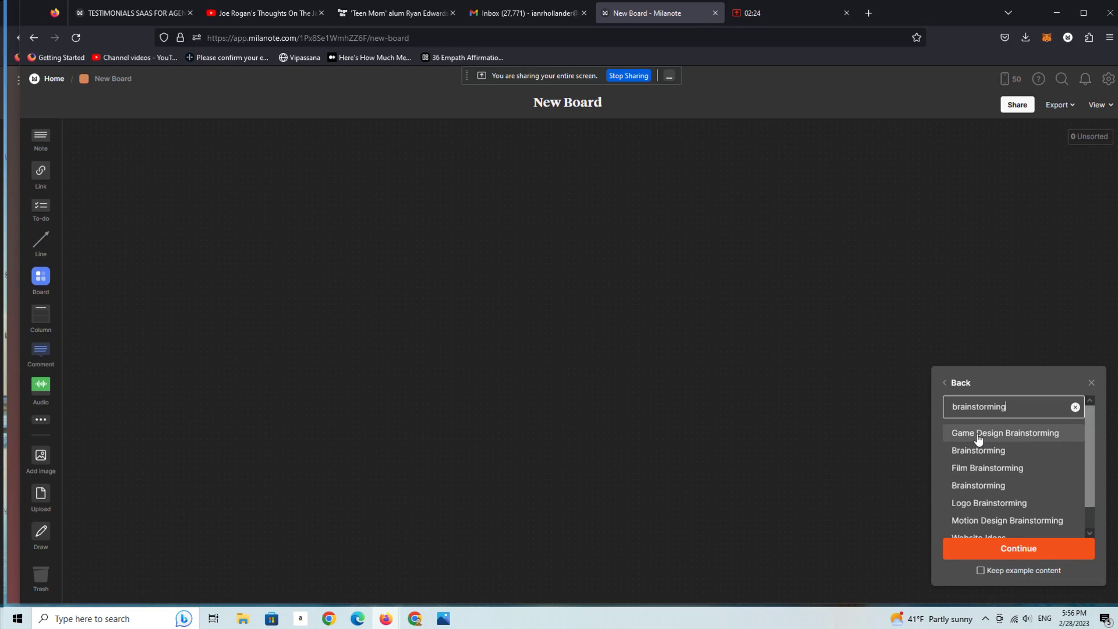
Preview the Brainstorming, Film, Logo, Motion Design, Website ideas and Game Design templates.
{"action": "left_click", "coordinate": [978, 451]}
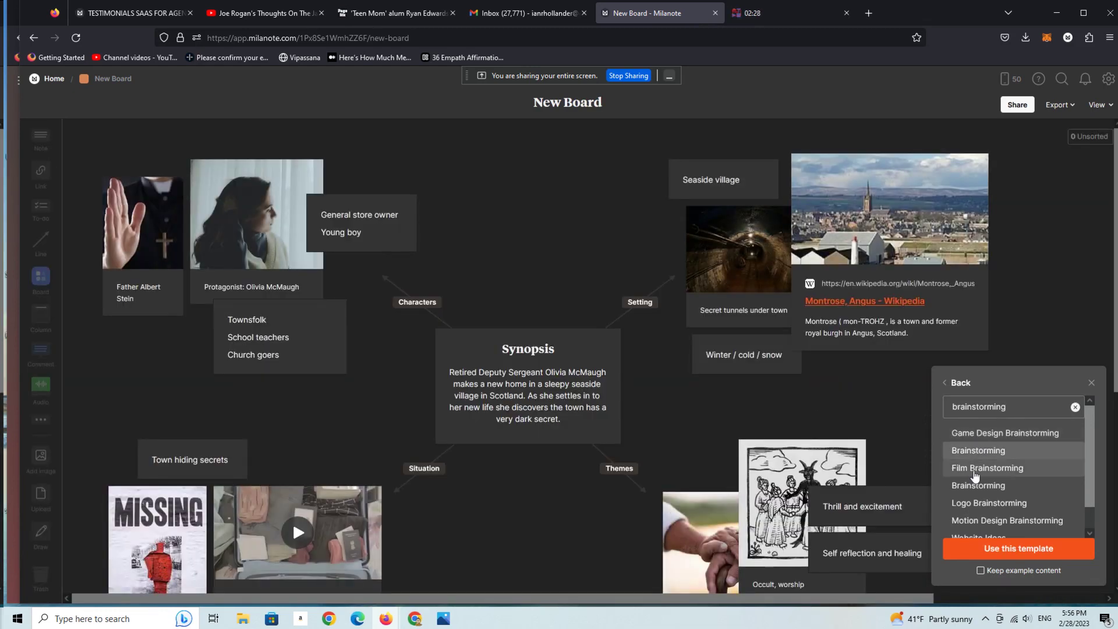
{"action": "left_click", "coordinate": [976, 471]}
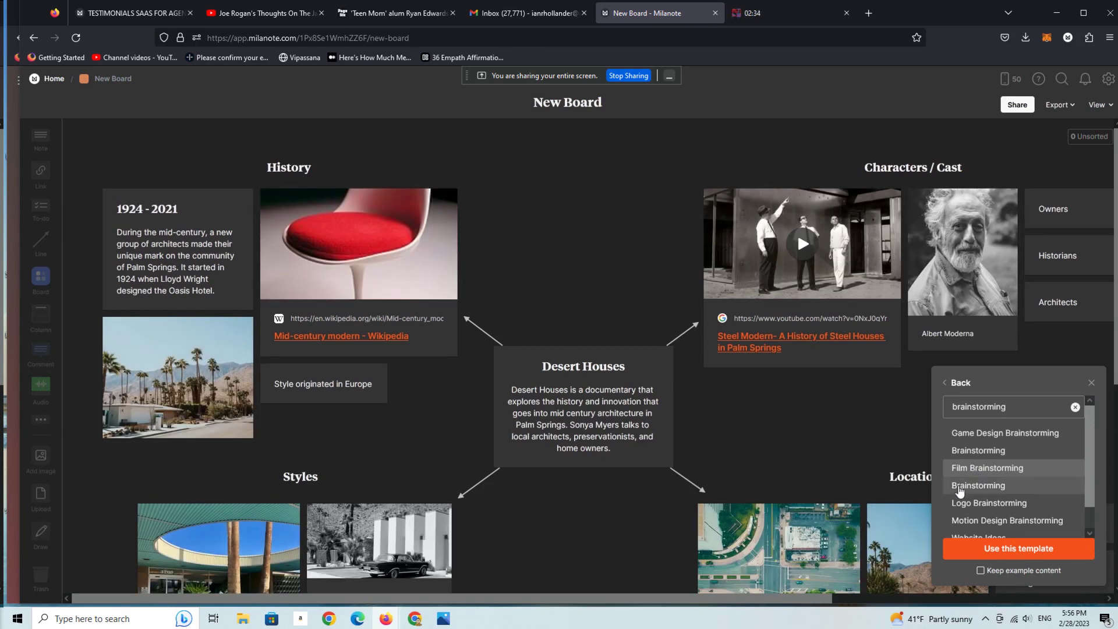
{"action": "left_click", "coordinate": [960, 488]}
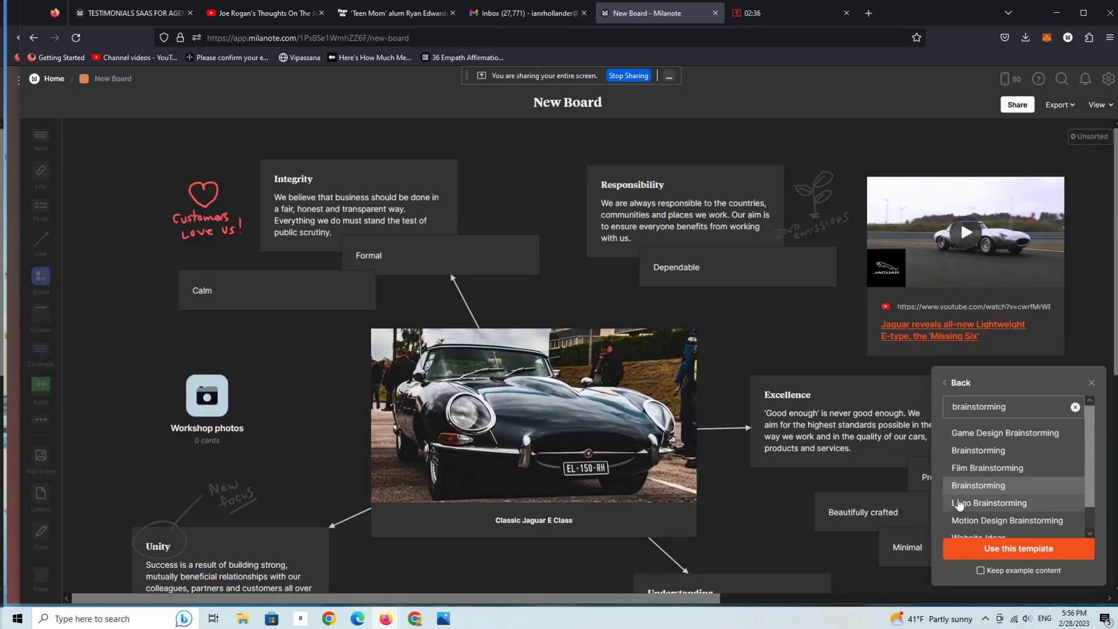
{"action": "left_click", "coordinate": [986, 505]}
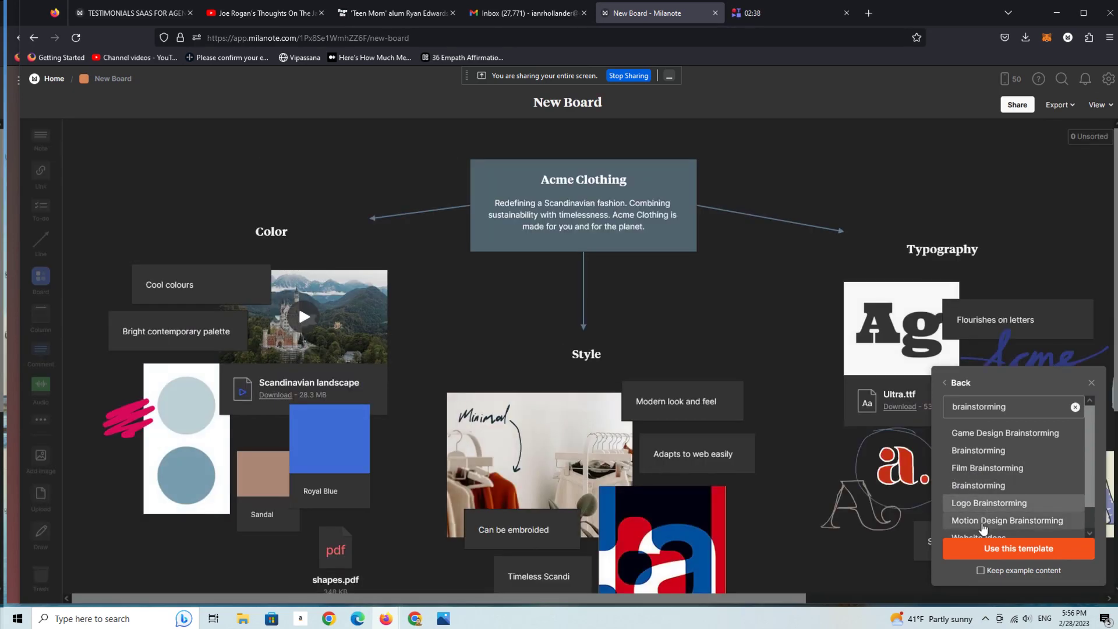
{"action": "left_click", "coordinate": [983, 522]}
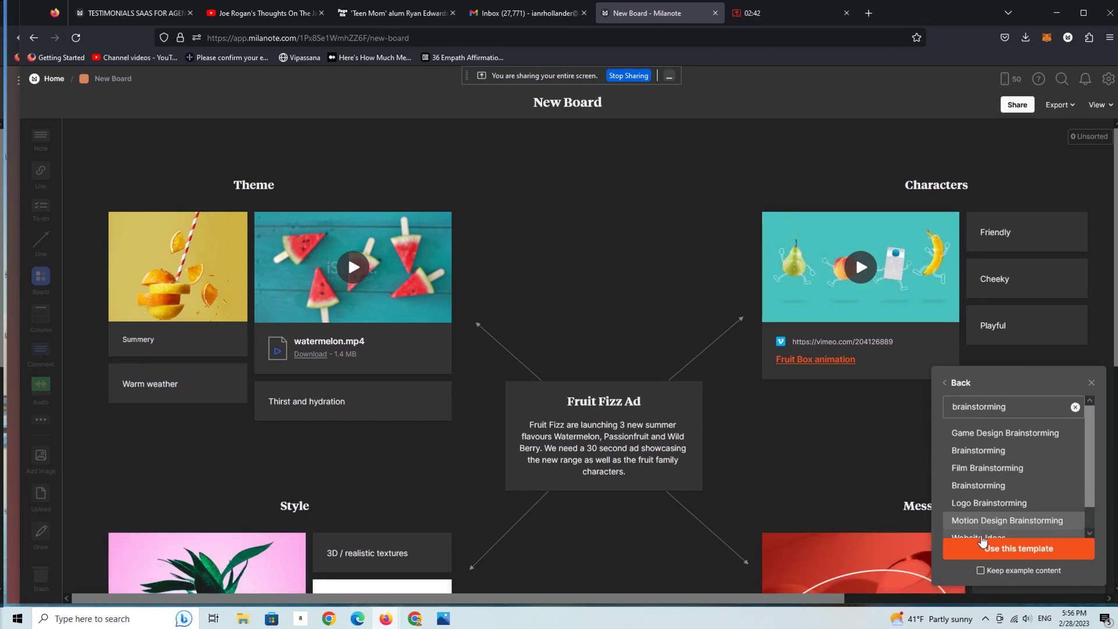
{"action": "left_click", "coordinate": [983, 536]}
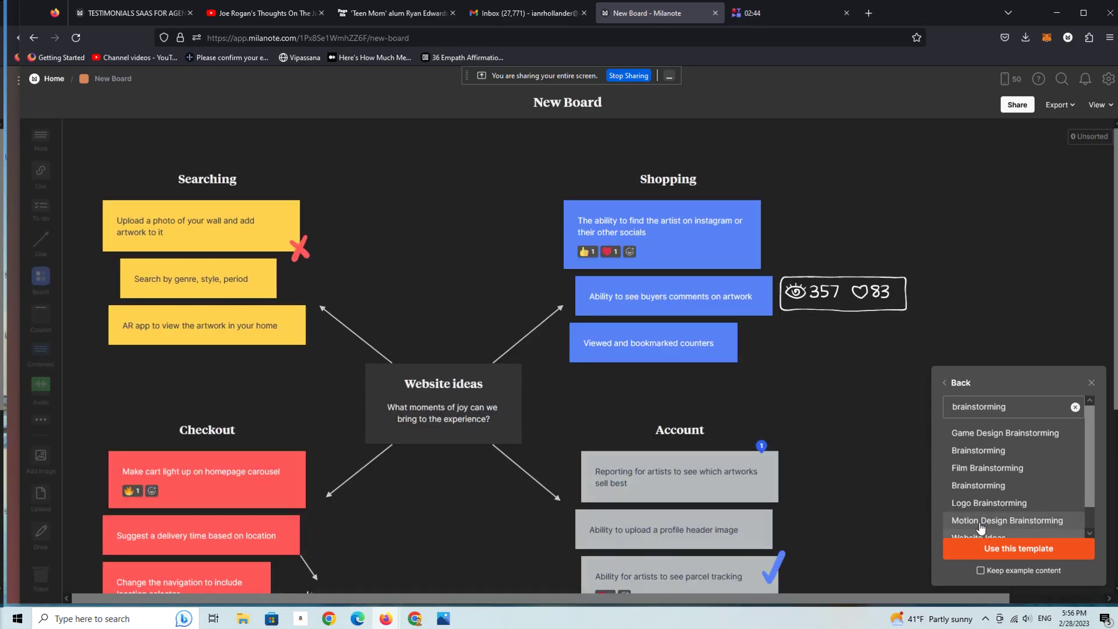
{"action": "left_click", "coordinate": [982, 524]}
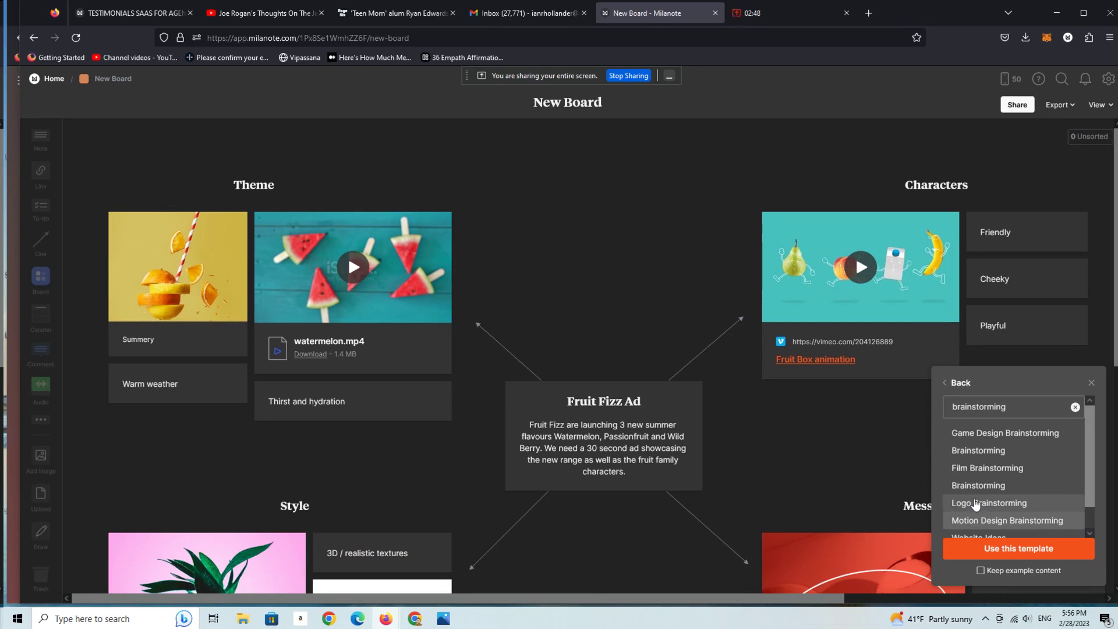
{"action": "left_click", "coordinate": [983, 437]}
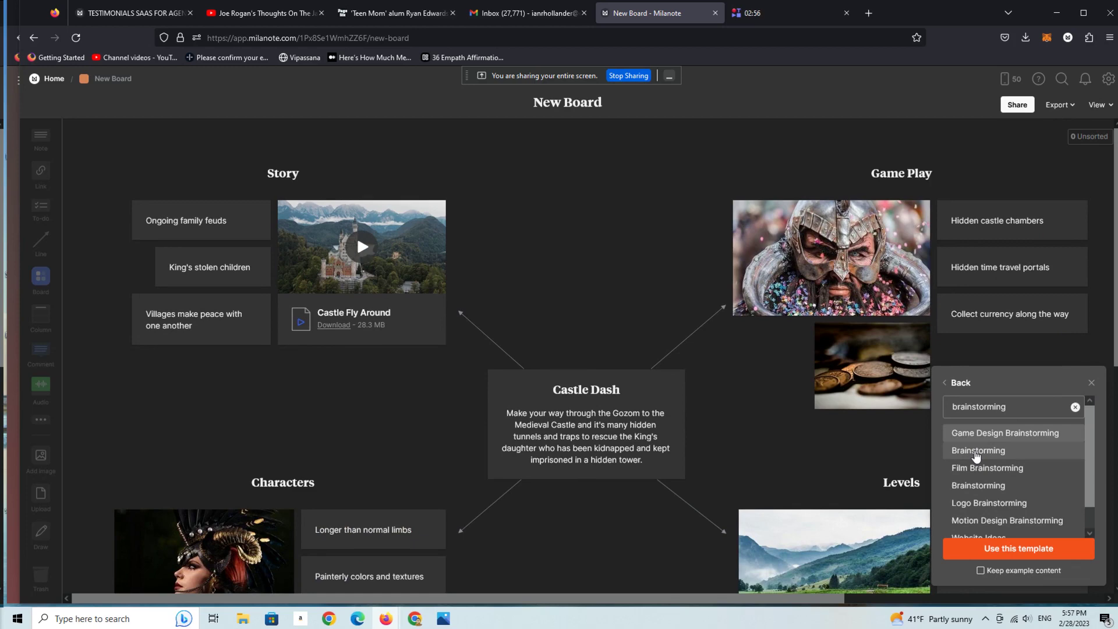
Apply the Synopsis Brainstorming template with Keep example content ticked.
{"action": "left_click", "coordinate": [976, 451]}
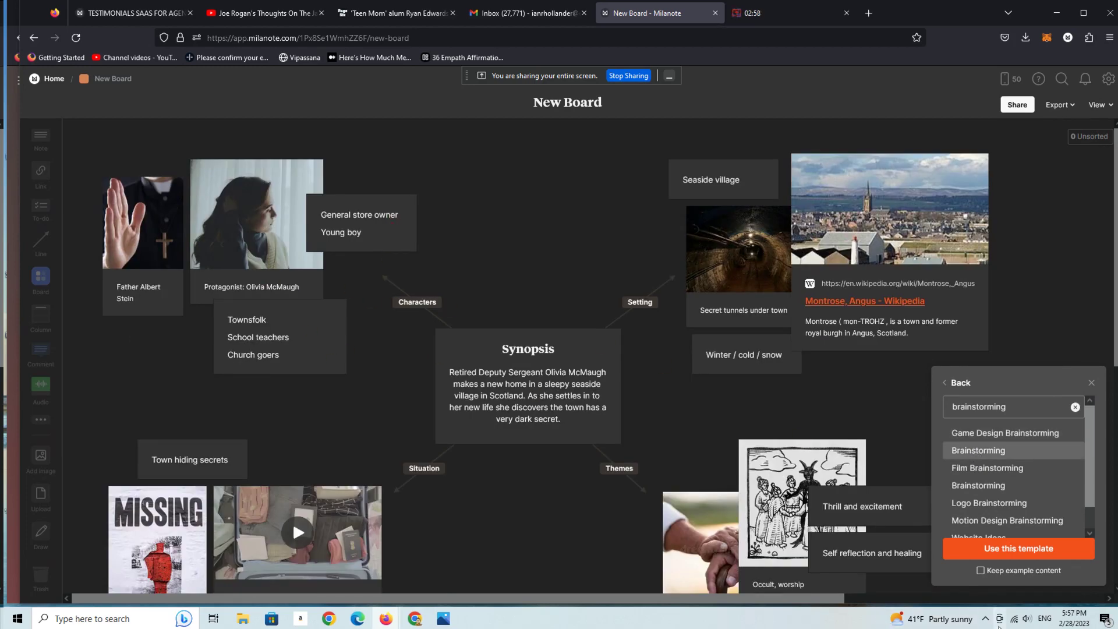
{"action": "left_click", "coordinate": [979, 571]}
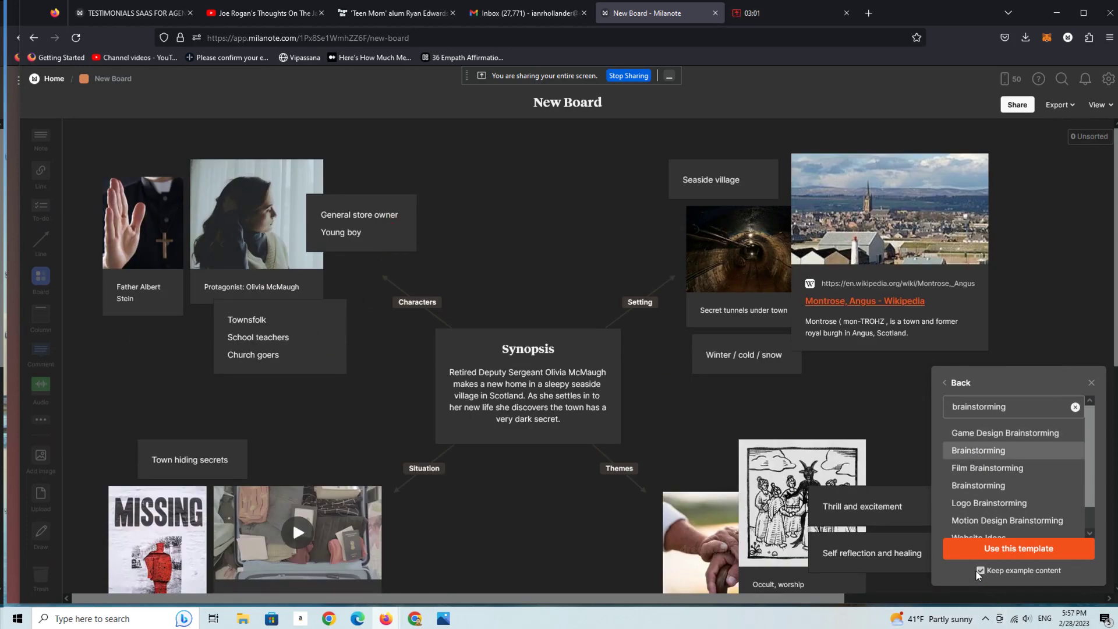
{"action": "left_click", "coordinate": [1000, 550]}
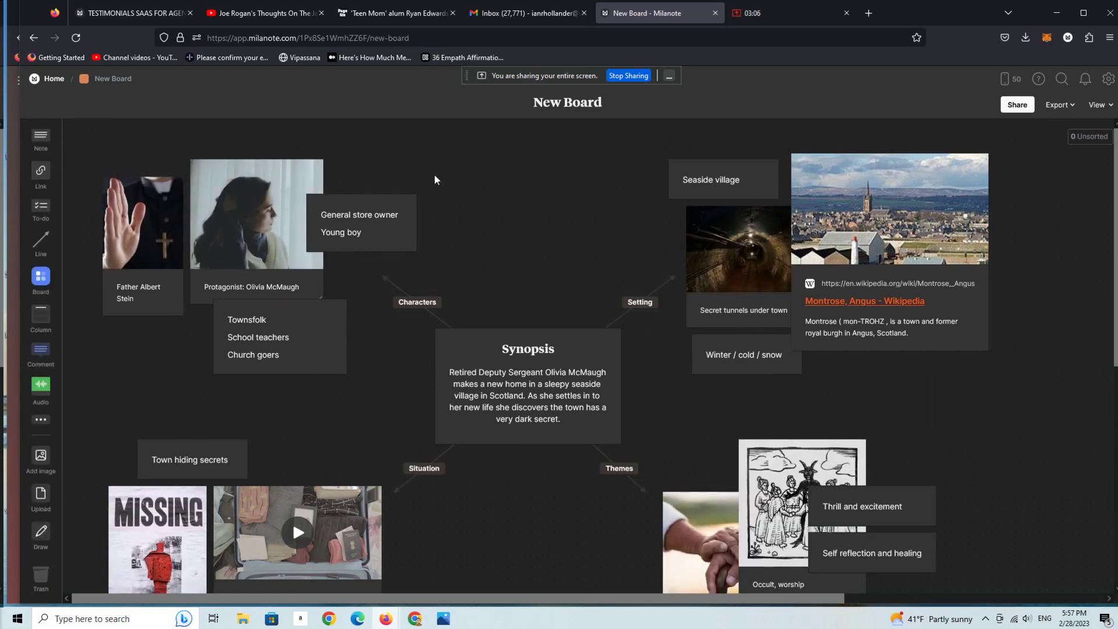
Replace the Protagonist photo with the uploaded 990 avatar image.
{"action": "left_click_drag", "start_coordinate": [1110, 238], "coordinate": [1096, 180]}
{"action": "left_click", "coordinate": [243, 223]}
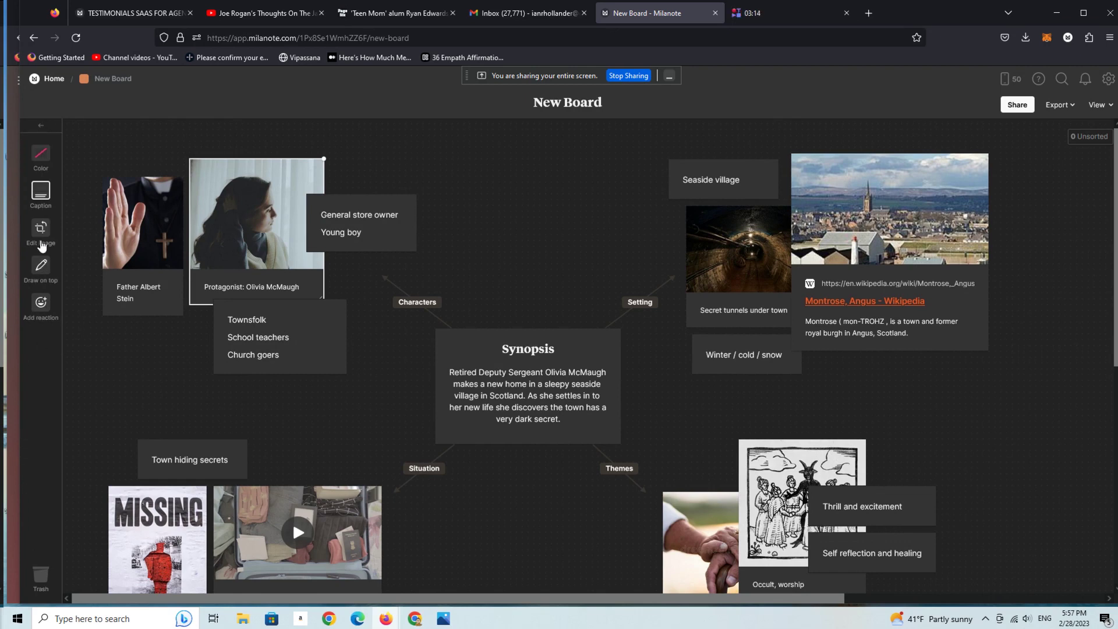
{"action": "right_click", "coordinate": [234, 233]}
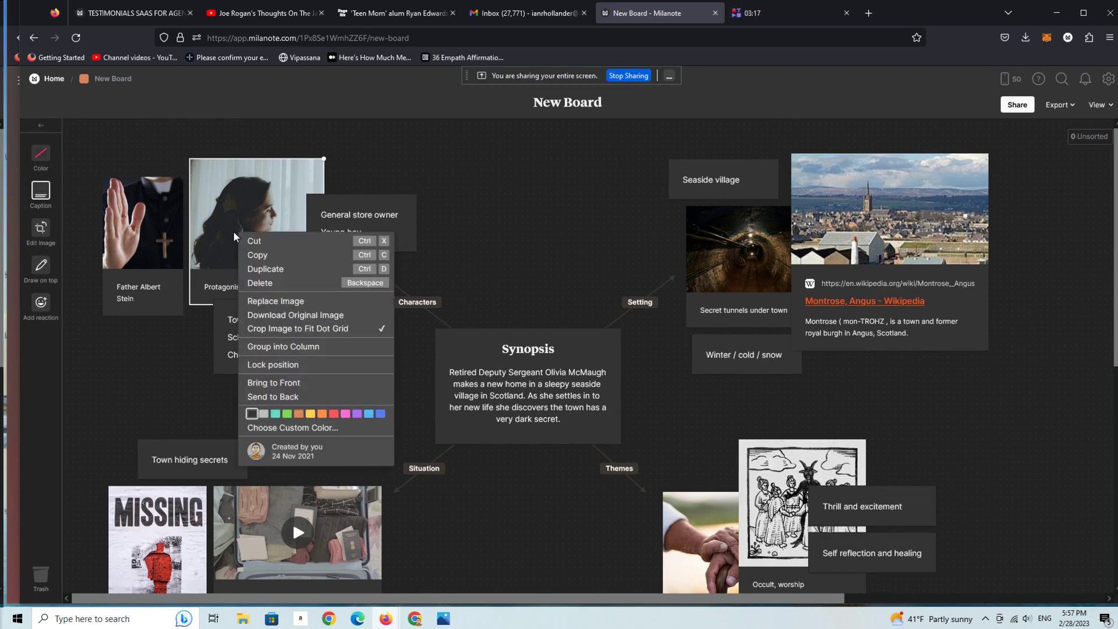
{"action": "left_click", "coordinate": [275, 301]}
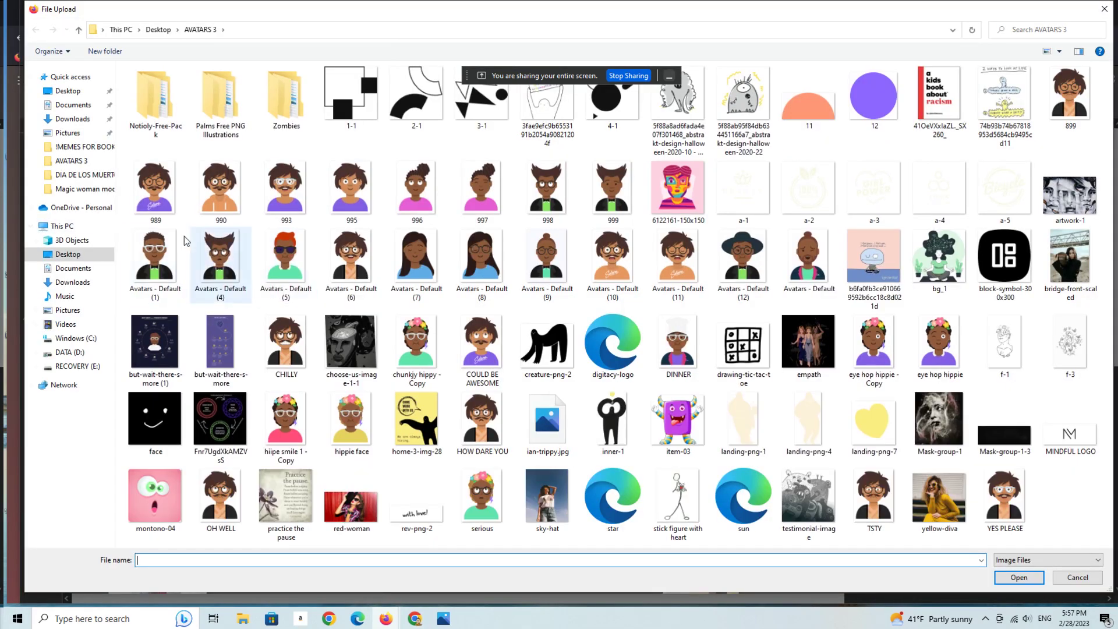
{"action": "left_click", "coordinate": [221, 205]}
{"action": "left_click", "coordinate": [1026, 578]}
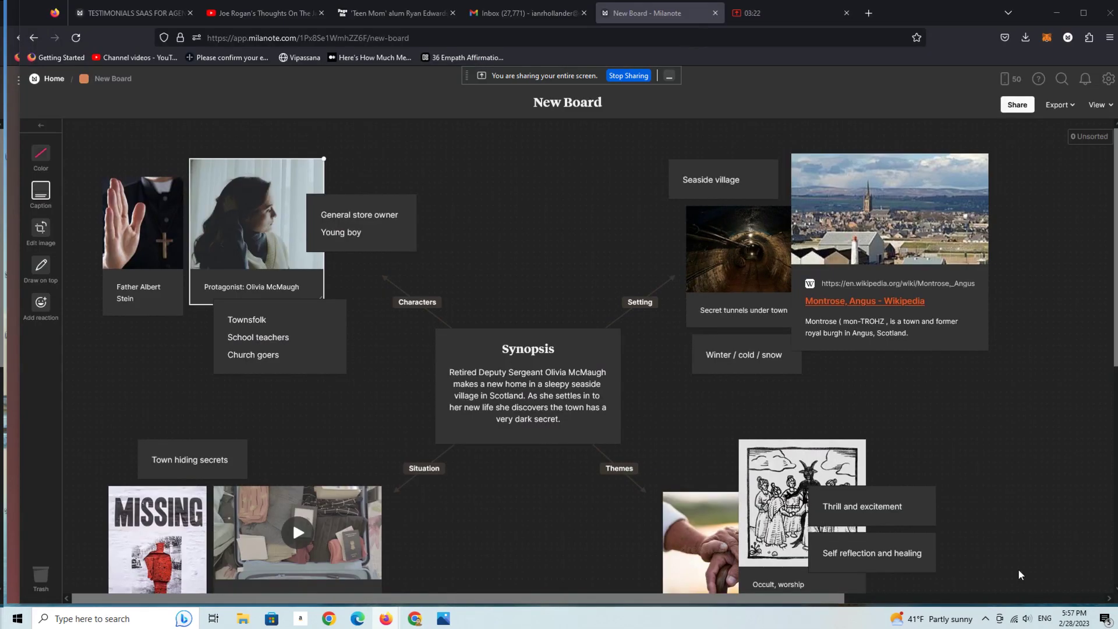
Replace the priest photo with the uploaded 996 avatar image.
{"action": "right_click", "coordinate": [157, 230]}
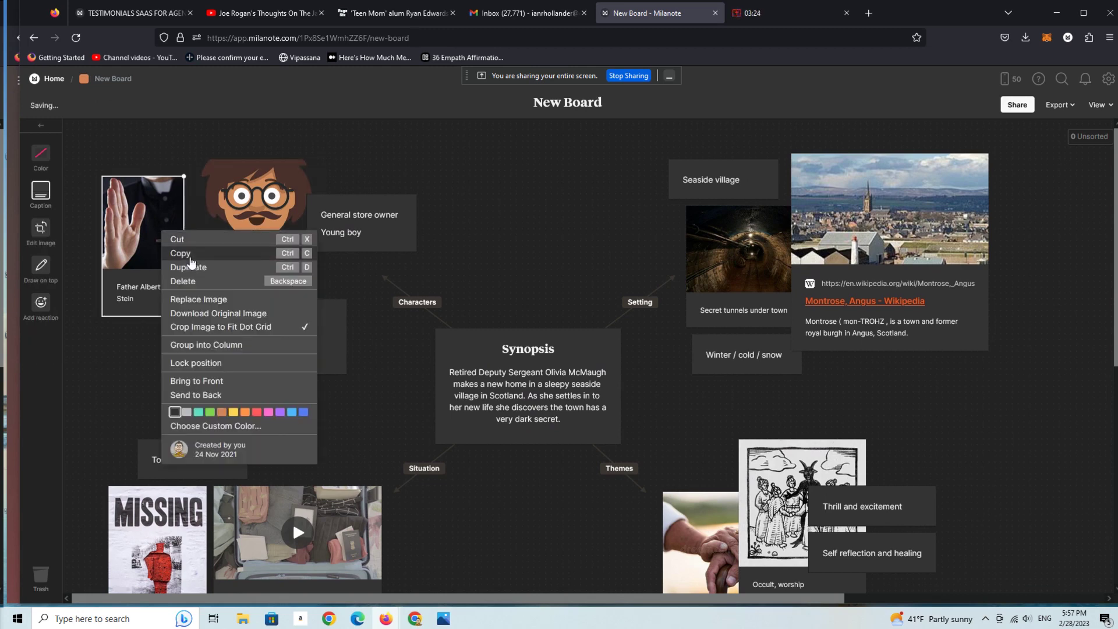
{"action": "left_click", "coordinate": [211, 304]}
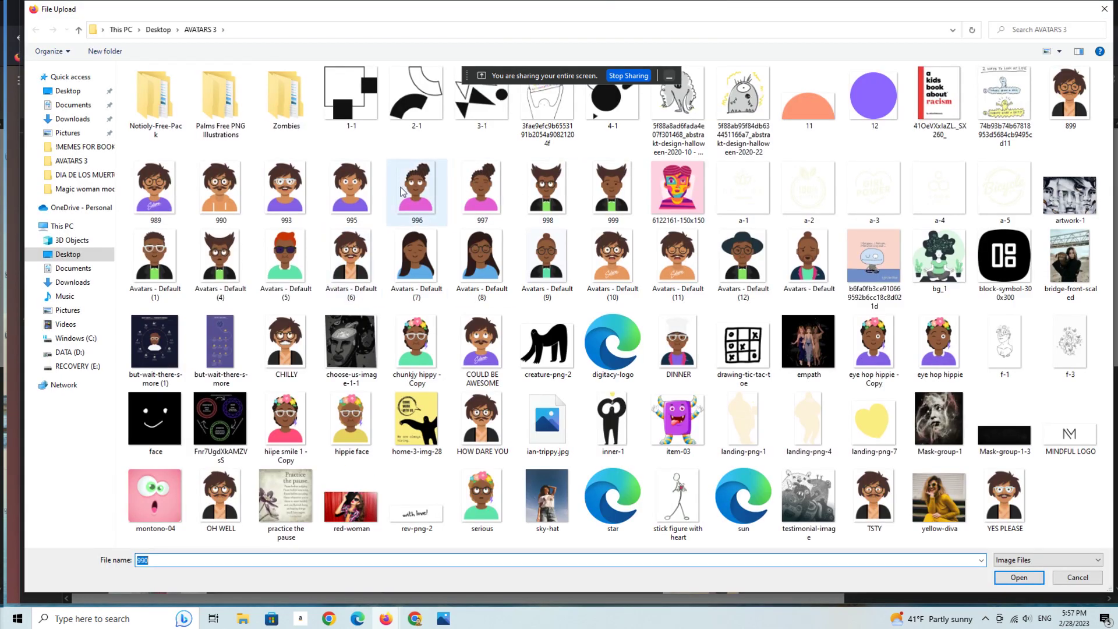
{"action": "left_click", "coordinate": [401, 192]}
{"action": "left_click", "coordinate": [1019, 579]}
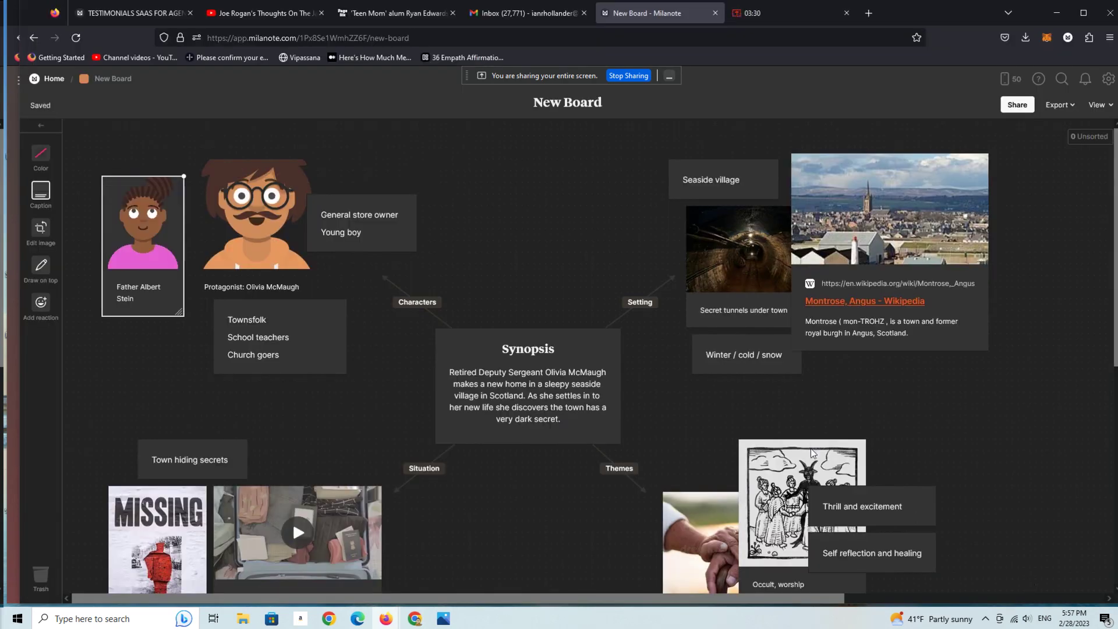
Replace the Occult, worship image with the Avatars - Default (4) file.
{"action": "right_click", "coordinate": [793, 465]}
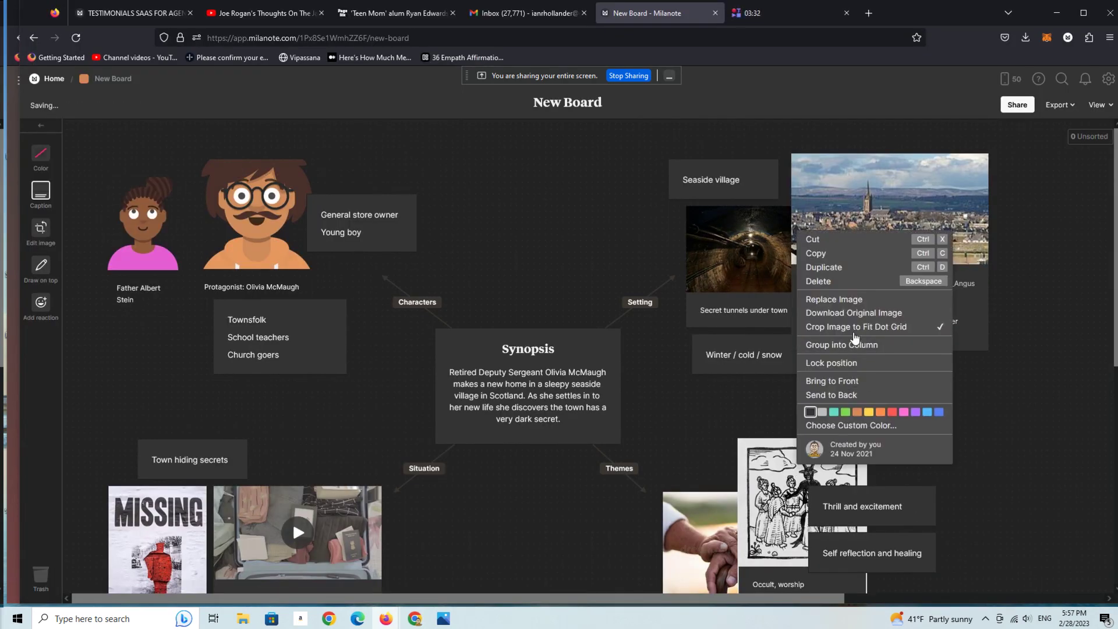
{"action": "left_click", "coordinate": [841, 300]}
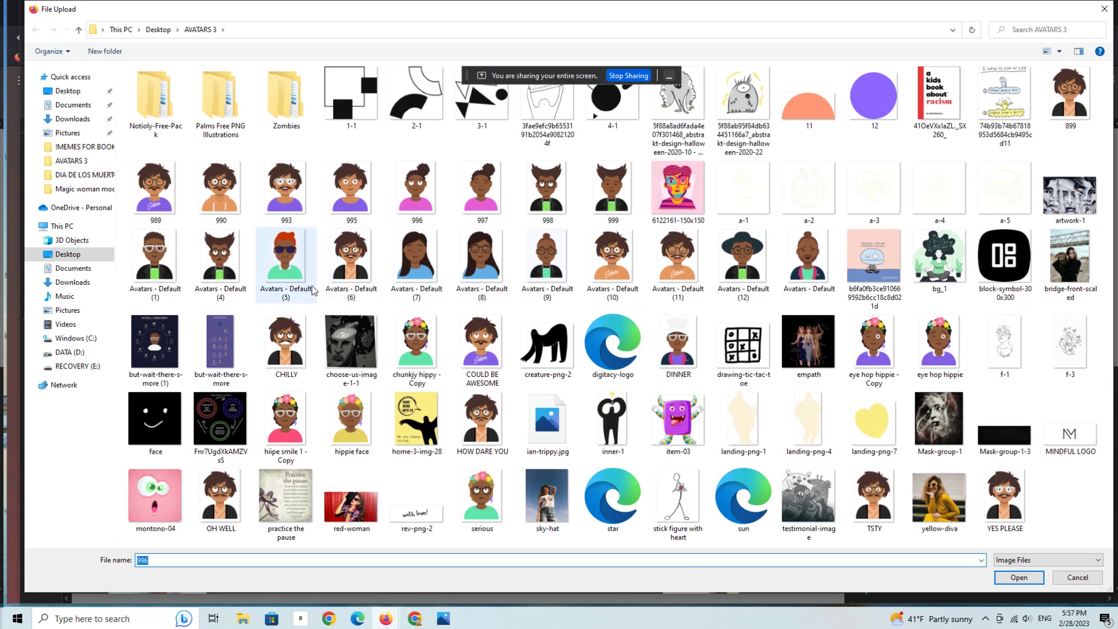
{"action": "left_click", "coordinate": [221, 265]}
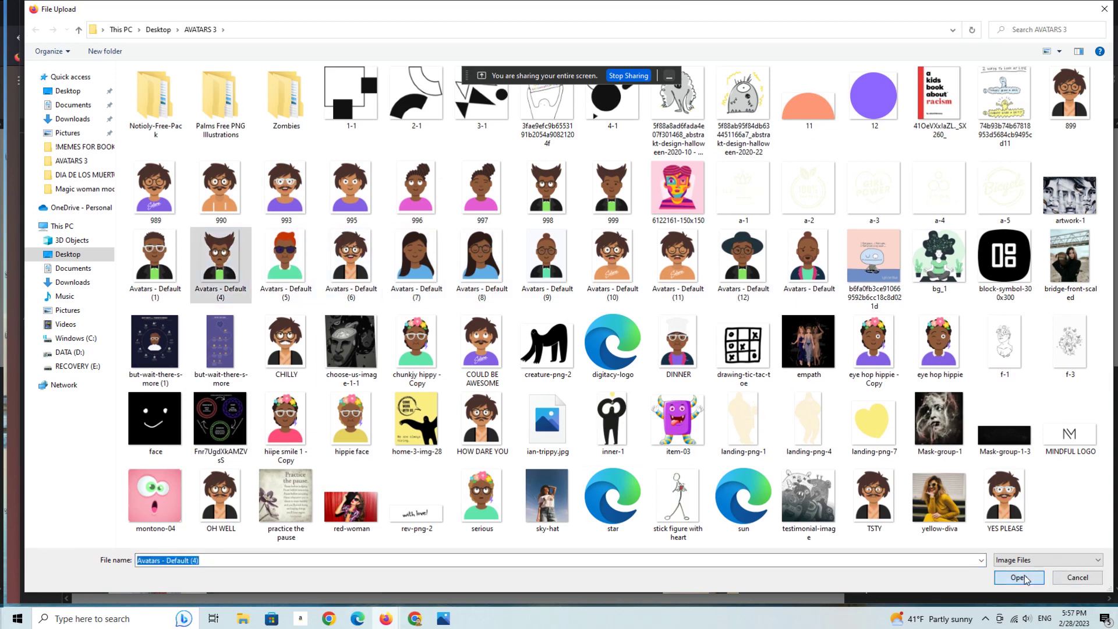
{"action": "left_click", "coordinate": [1025, 579]}
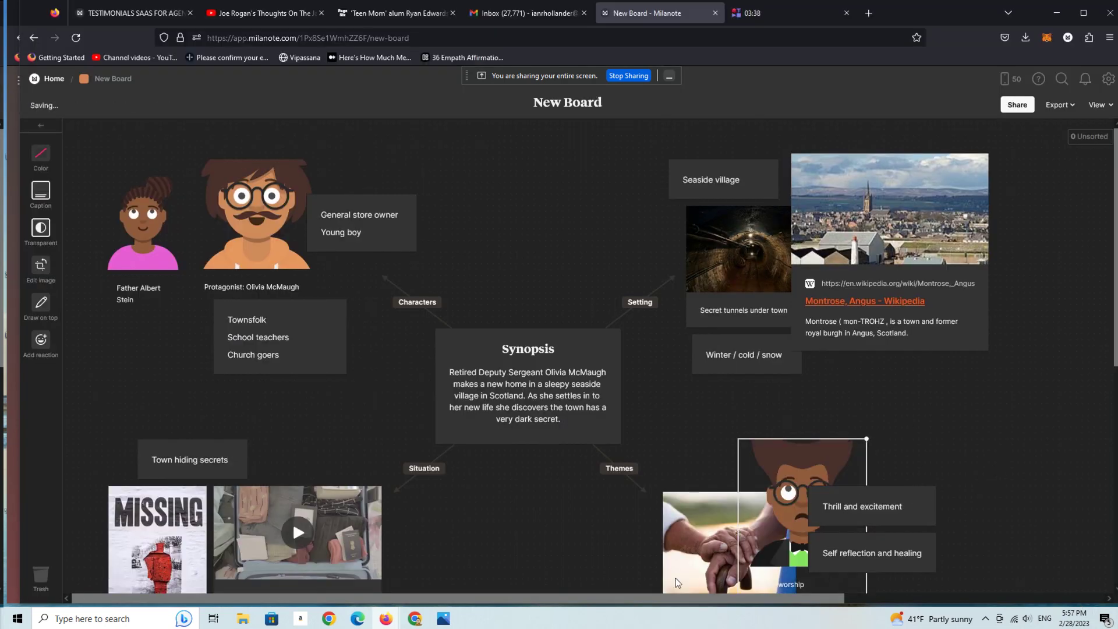
Play the Starting a new life.mp4 video, then deselect the board images.
{"action": "scroll", "coordinate": [1115, 358], "scroll_direction": "down", "scroll_amount": 1}
{"action": "scroll", "coordinate": [1115, 358], "scroll_direction": "down", "scroll_amount": 6}
{"action": "scroll", "coordinate": [1114, 358], "scroll_direction": "up", "scroll_amount": 6}
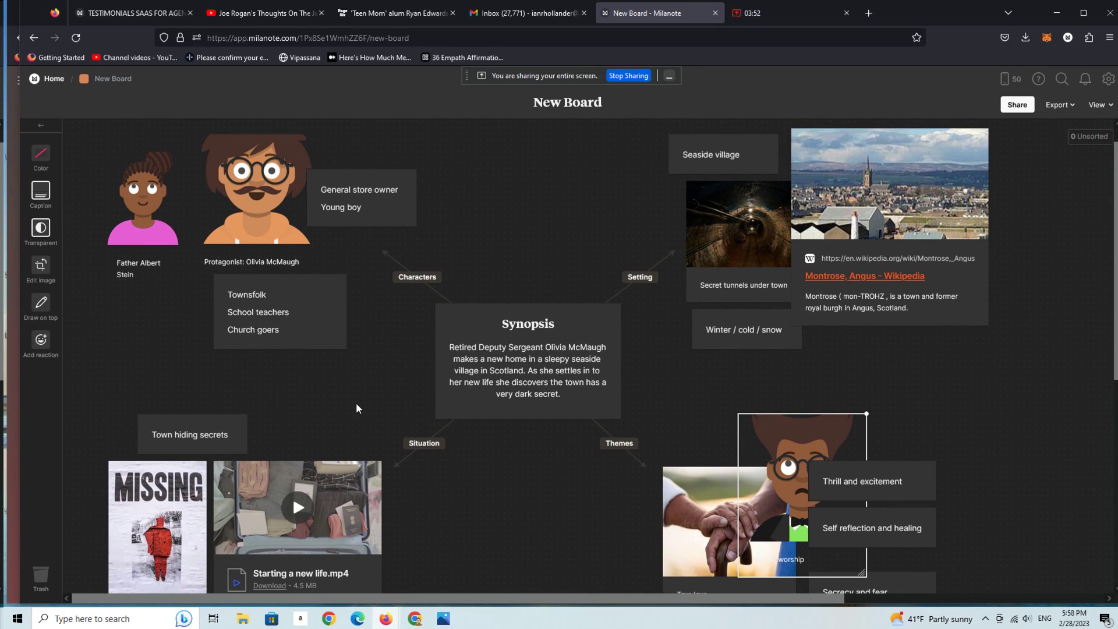
{"action": "left_click", "coordinate": [289, 509]}
{"action": "left_click", "coordinate": [133, 339]}
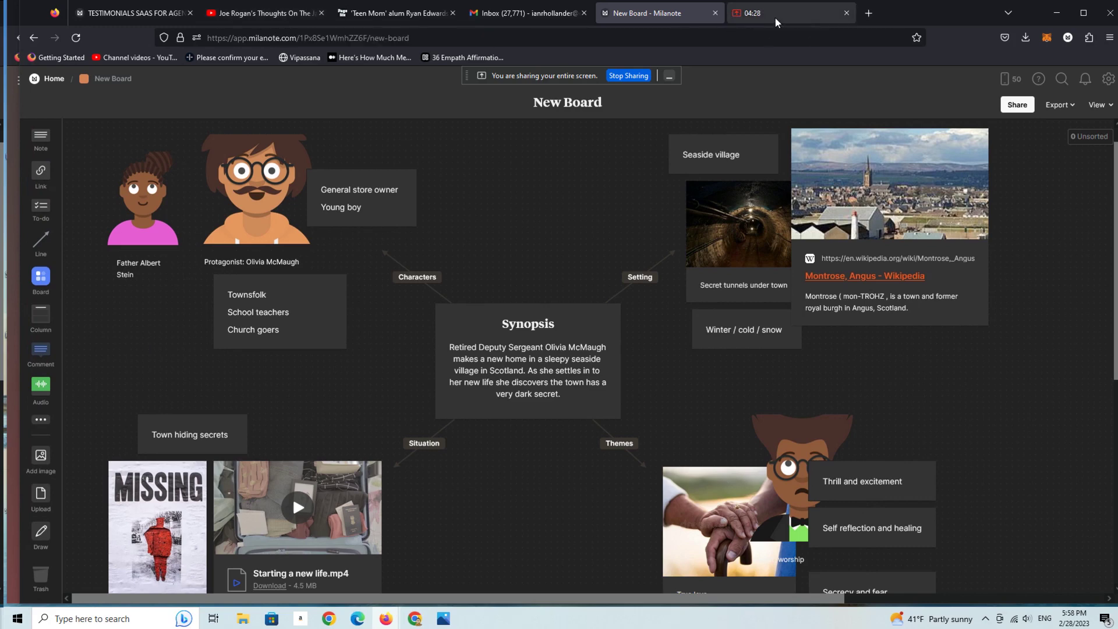
Load YouTube in a new browser tab.
{"action": "left_click", "coordinate": [868, 19]}
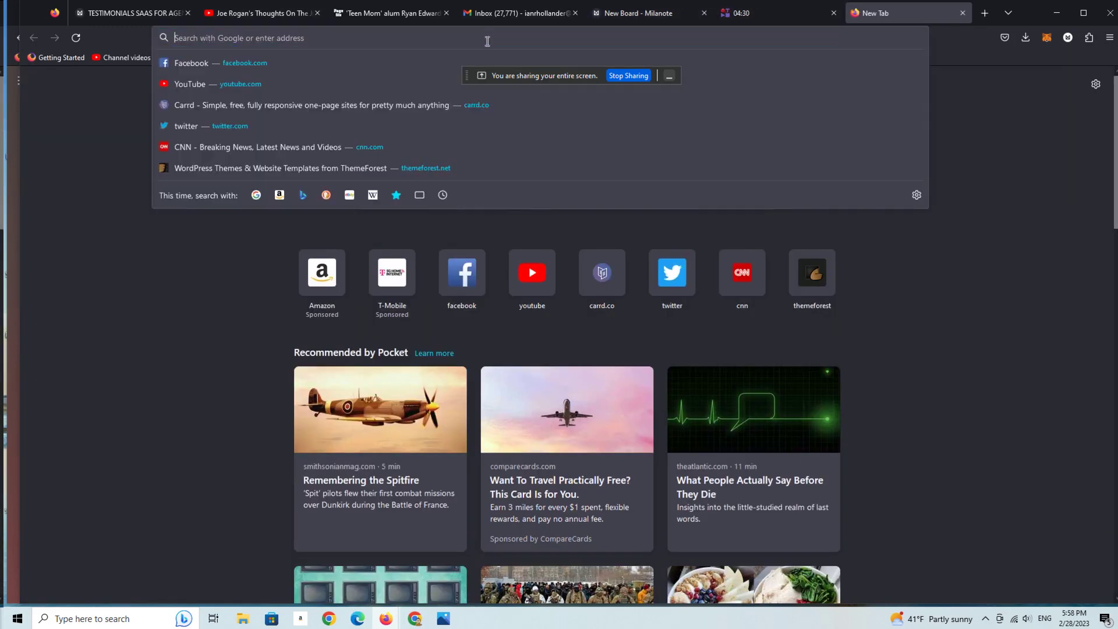
{"action": "type", "text": "youtube.com"}
{"action": "key", "text": "Return"}
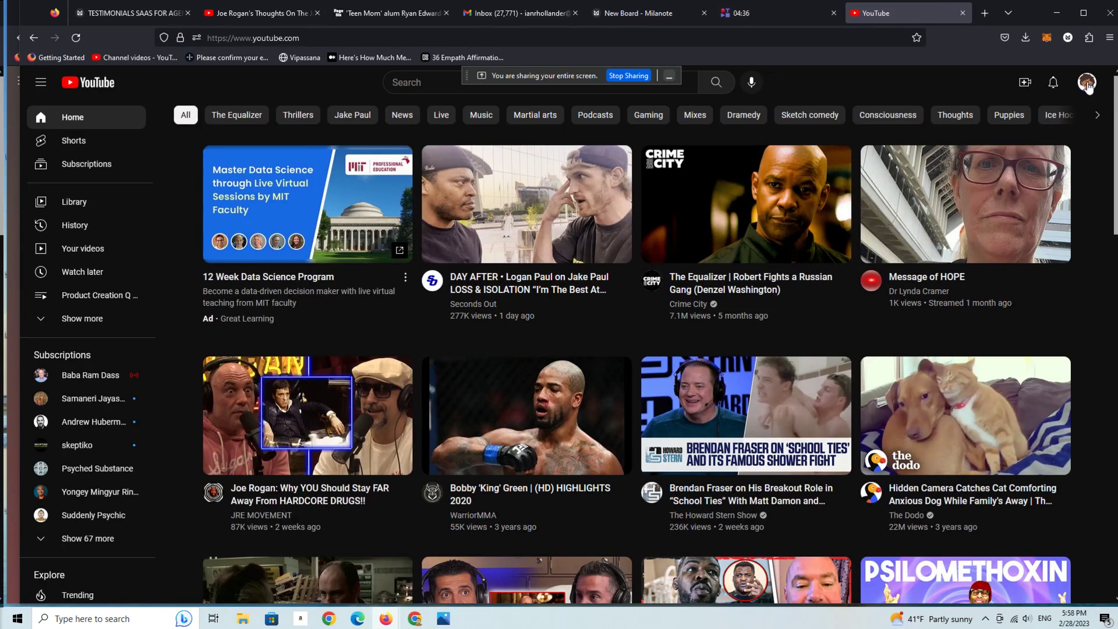
{"action": "left_click", "coordinate": [428, 82]}
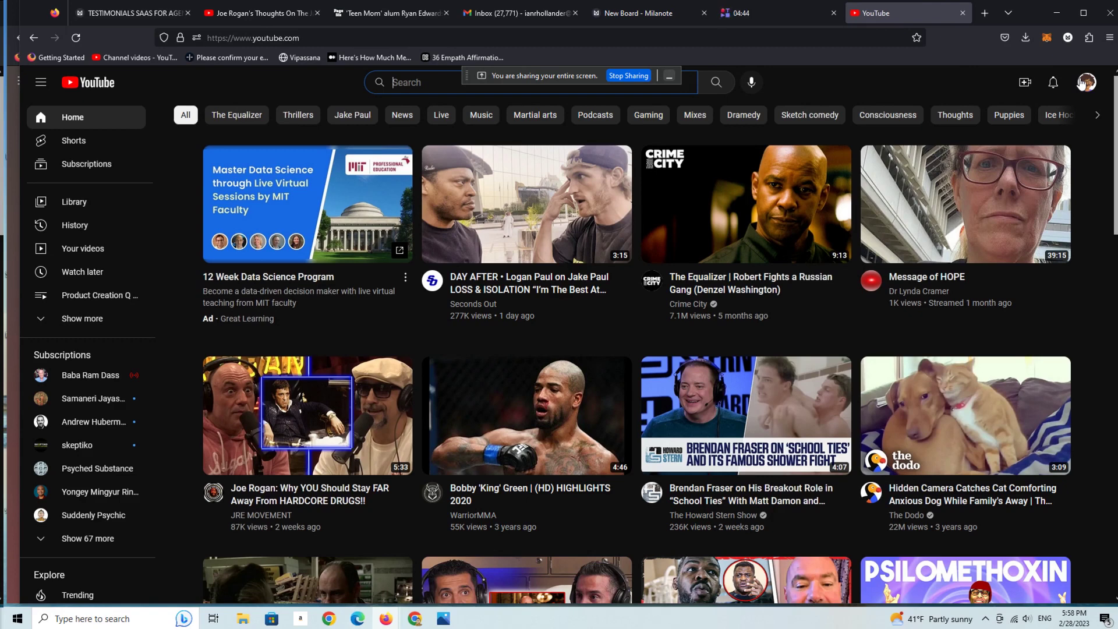
Open the We Are Always Beginning Again Short from your channel and select its URL.
{"action": "left_click", "coordinate": [1084, 83]}
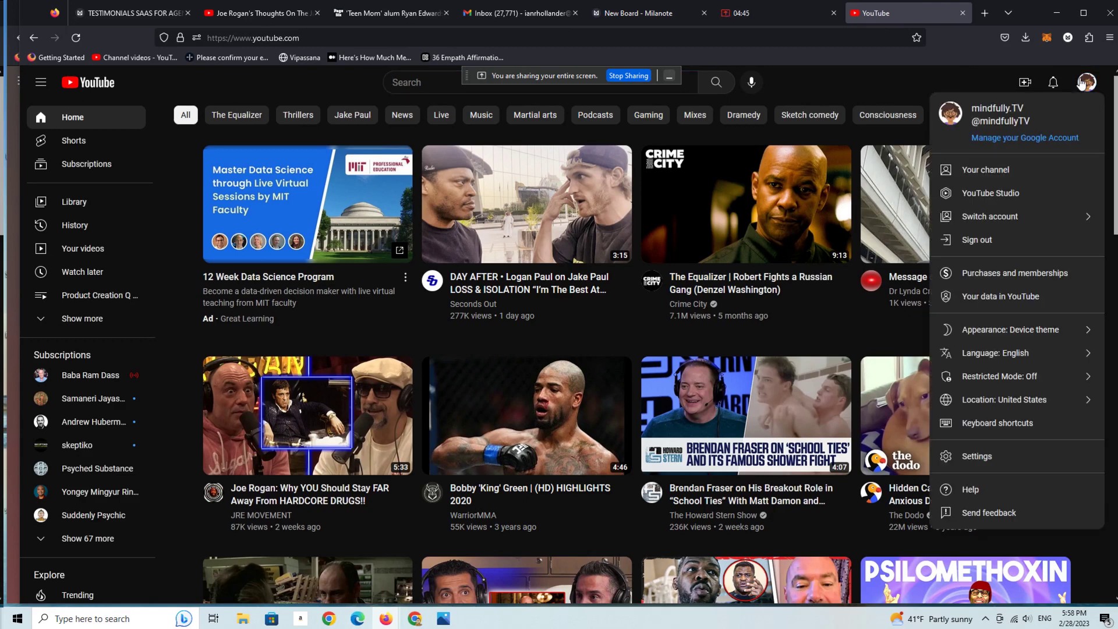
{"action": "left_click", "coordinate": [1039, 173]}
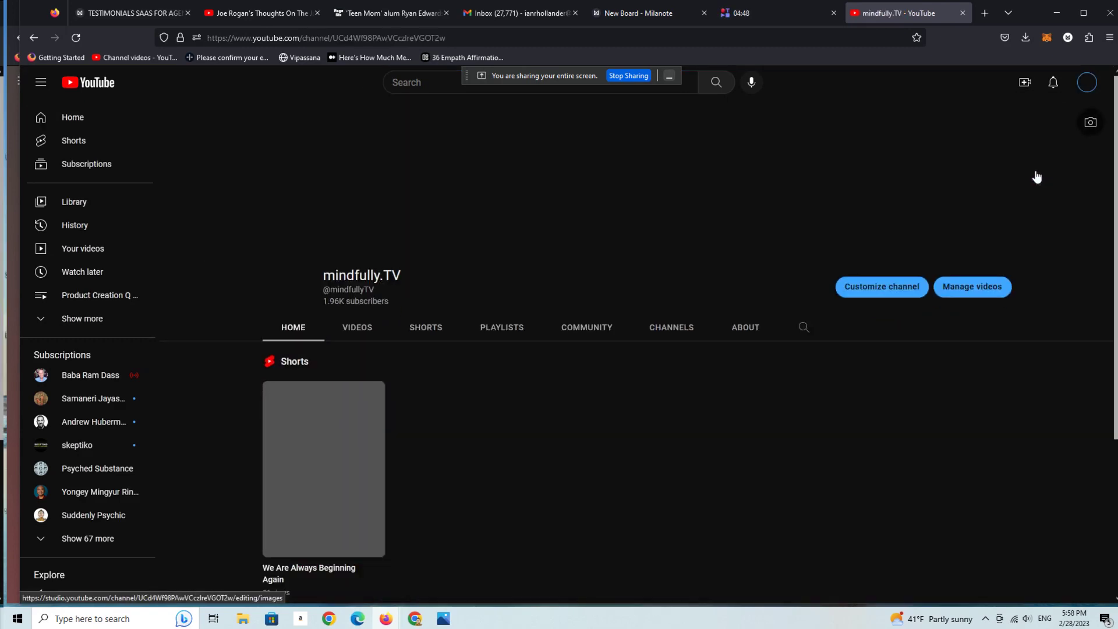
{"action": "left_click", "coordinate": [336, 575]}
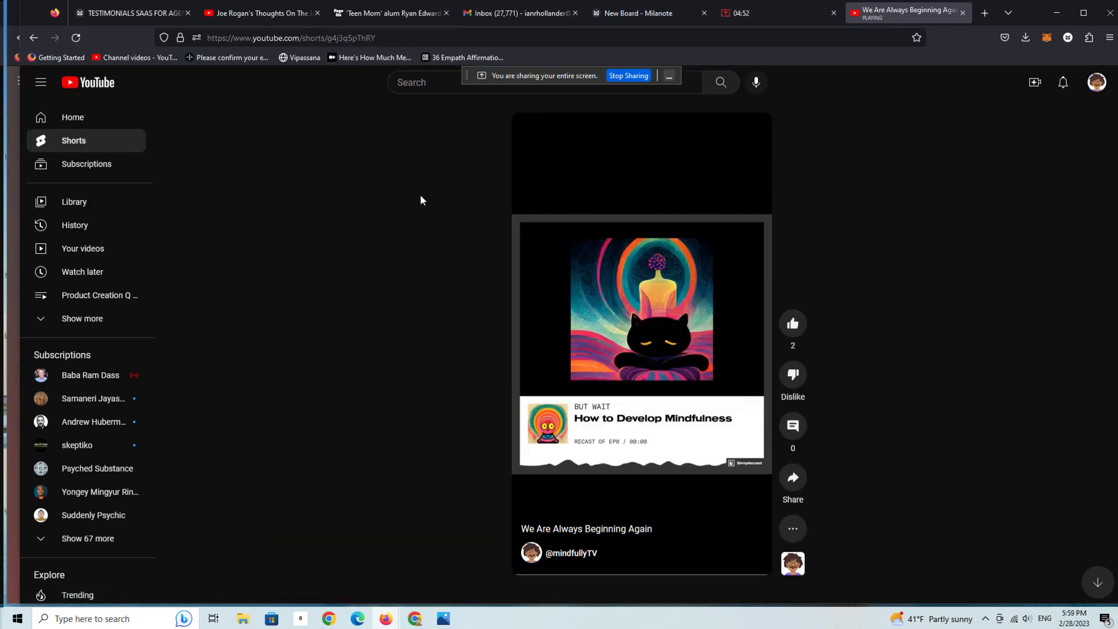
{"action": "left_click", "coordinate": [383, 41]}
{"action": "key", "text": "ctrl+c"}
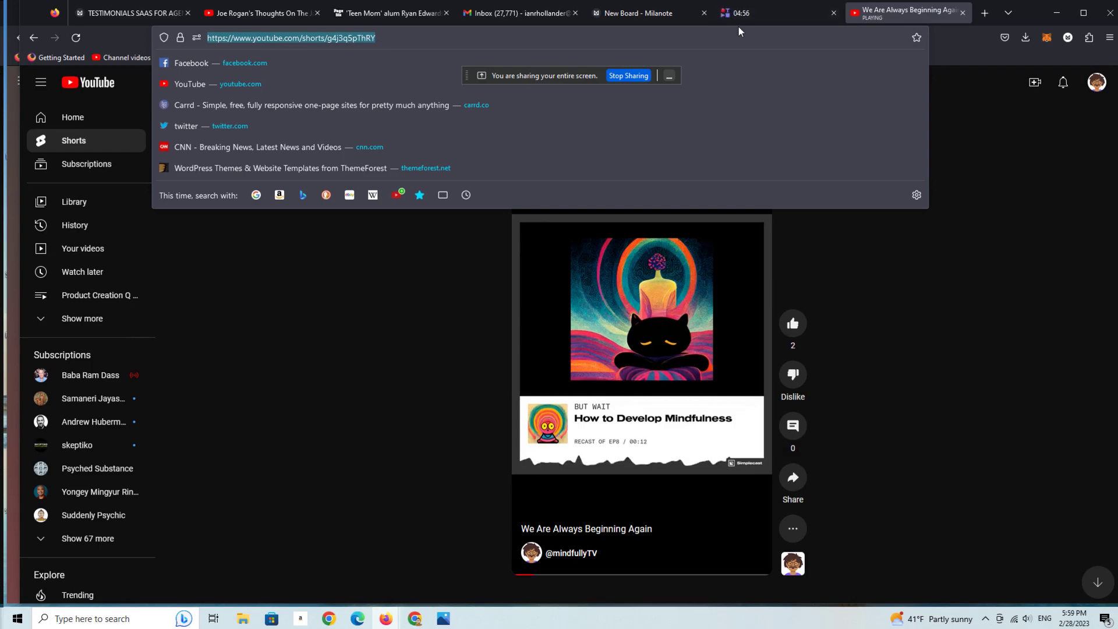
{"action": "left_click", "coordinate": [642, 13]}
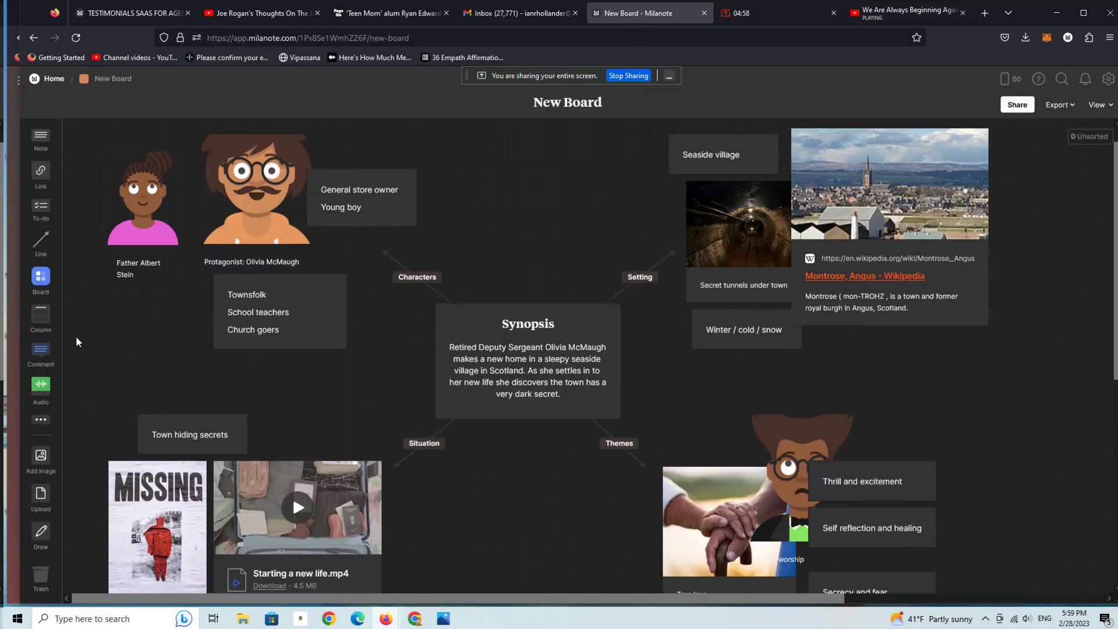
Add a link card with the pasted Short URL at the board's top centre.
{"action": "left_click_drag", "start_coordinate": [41, 170], "coordinate": [488, 194]}
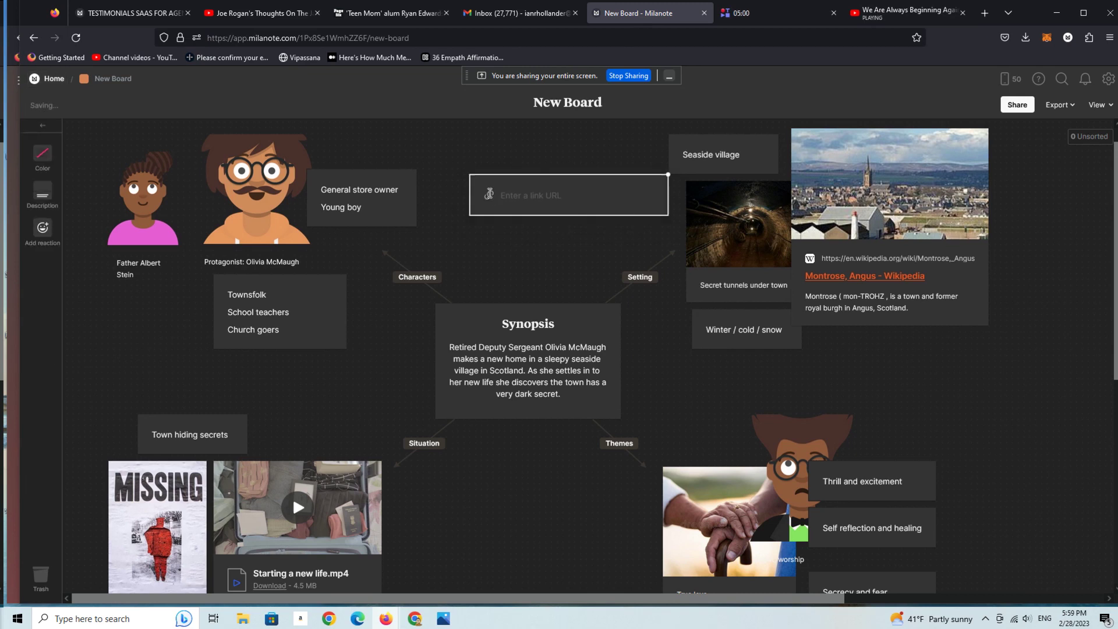
{"action": "key", "text": "ctrl+v"}
{"action": "key", "text": "Return"}
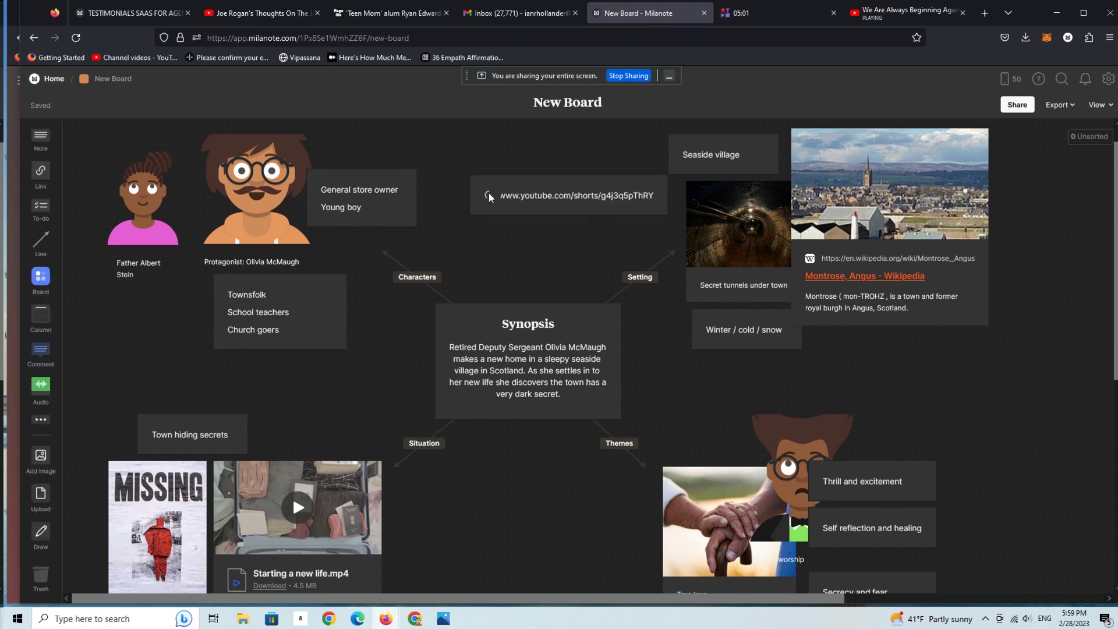
{"action": "left_click_drag", "start_coordinate": [559, 227], "coordinate": [527, 180]}
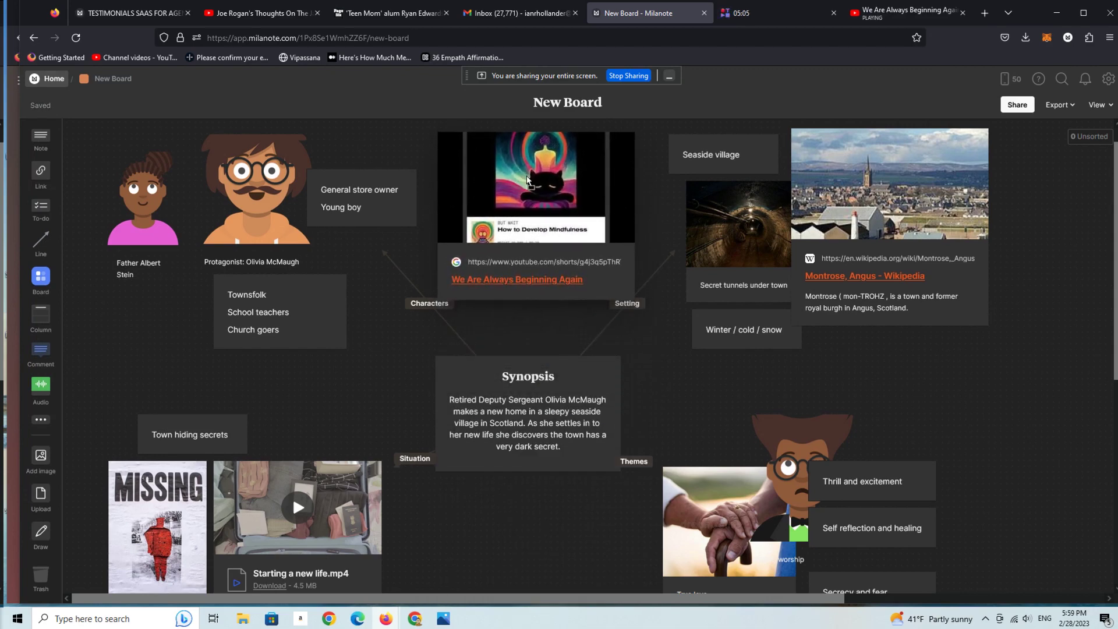
Close the YouTube Short tab and return to the Milanote board.
{"action": "left_click", "coordinate": [903, 16]}
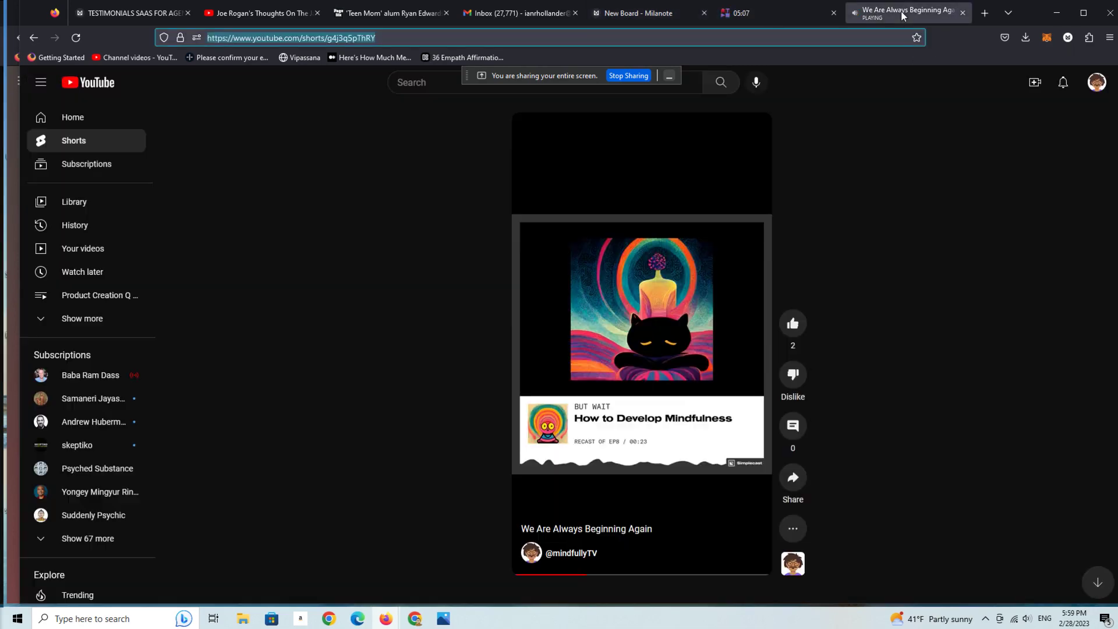
{"action": "left_click", "coordinate": [963, 12]}
{"action": "left_click", "coordinate": [673, 17]}
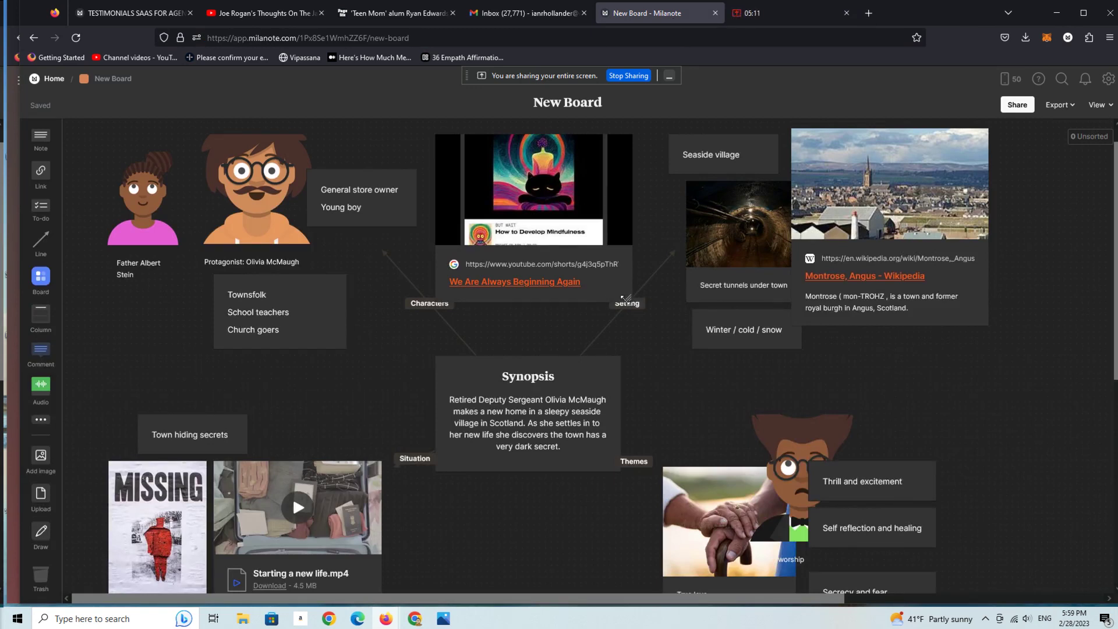
Place the YouTube card below Synopsis and retitle Synopsis 'Mindfulness in troubled times'.
{"action": "left_click_drag", "start_coordinate": [551, 190], "coordinate": [547, 533]}
{"action": "left_click_drag", "start_coordinate": [551, 375], "coordinate": [541, 188]}
{"action": "left_click", "coordinate": [494, 191]}
{"action": "key", "text": "BackSpace"}
{"action": "type", "text": "Mindfulness in "}
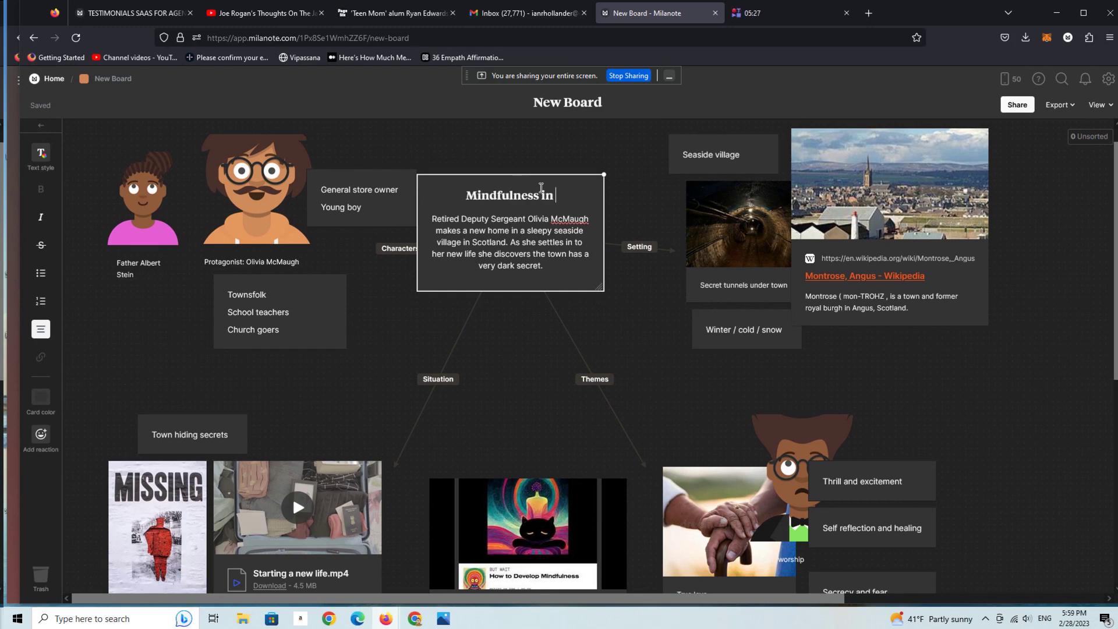
{"action": "type", "text": "troubled times"}
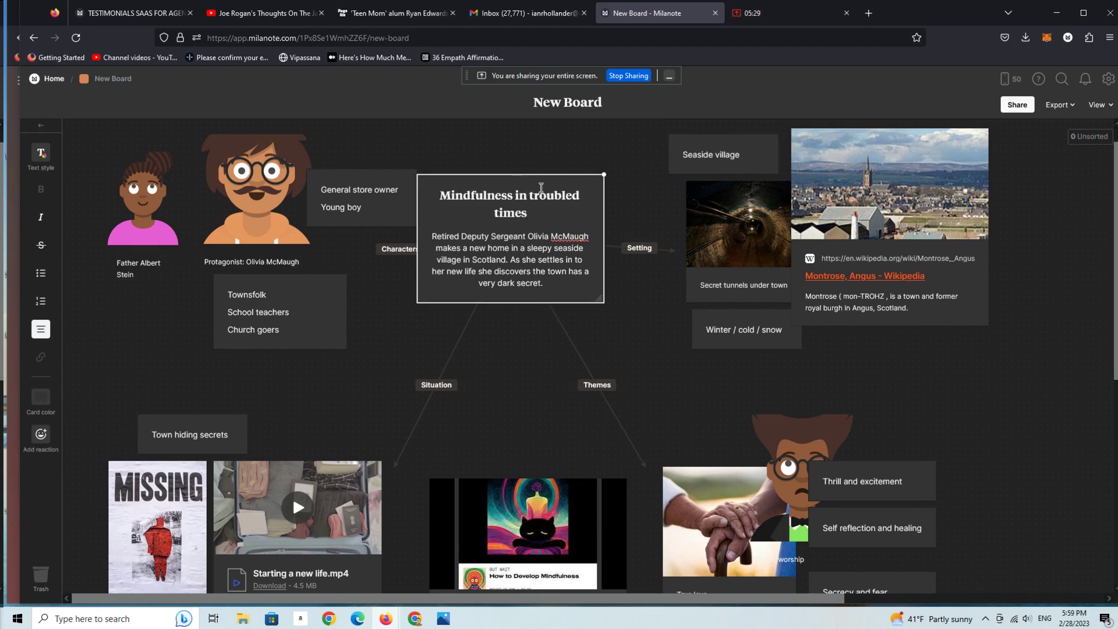
Replace the card's body text with 'Listen to the video, below.'.
{"action": "left_click_drag", "start_coordinate": [488, 233], "coordinate": [541, 282]}
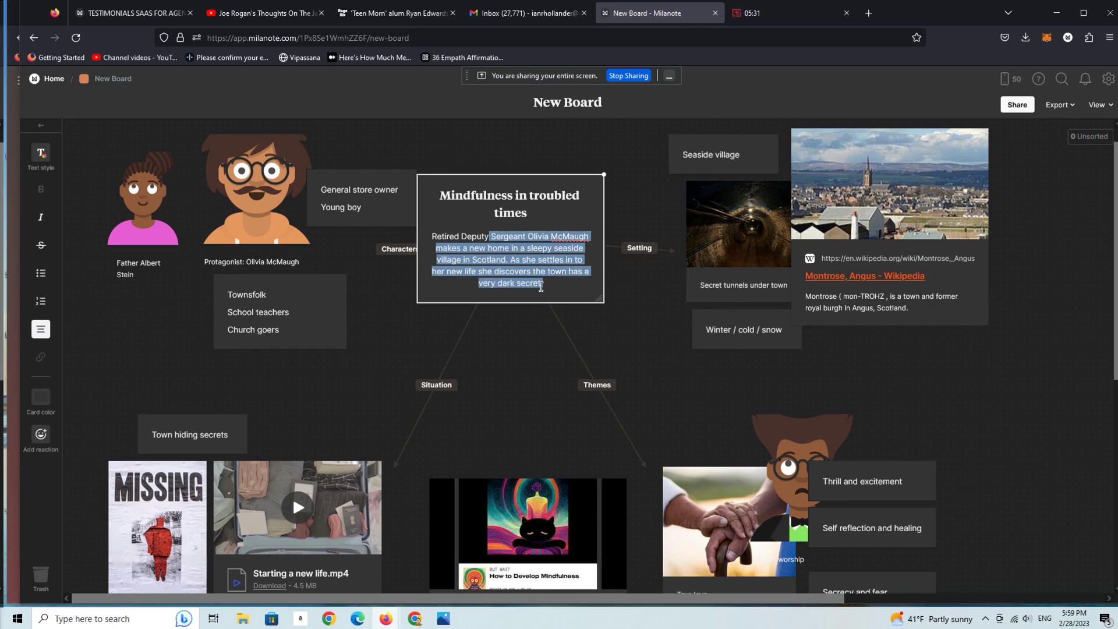
{"action": "key", "text": "BackSpace"}
{"action": "key", "text": "BackSpace"}
{"action": "key", "text": "BackSpace"}
{"action": "key", "text": "BackSpace"}
{"action": "key", "text": "BackSpace"}
{"action": "key", "text": "BackSpace"}
{"action": "key", "text": "BackSpace"}
{"action": "key", "text": "BackSpace"}
{"action": "key", "text": "BackSpace"}
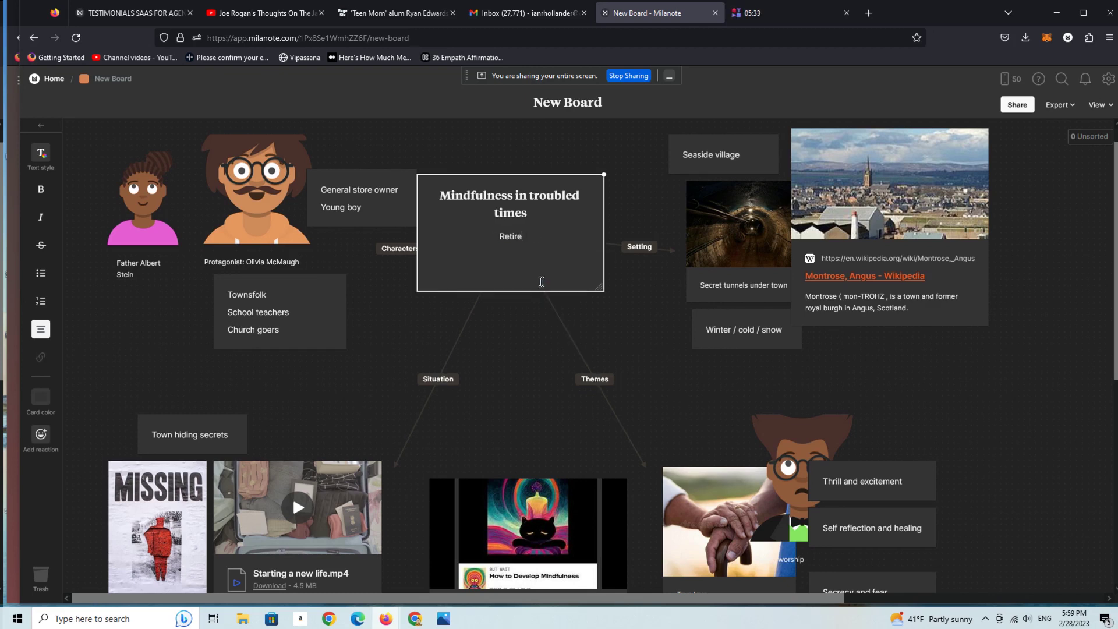
{"action": "type", "text": "Listen to the video, below."}
{"action": "left_click", "coordinate": [542, 448]}
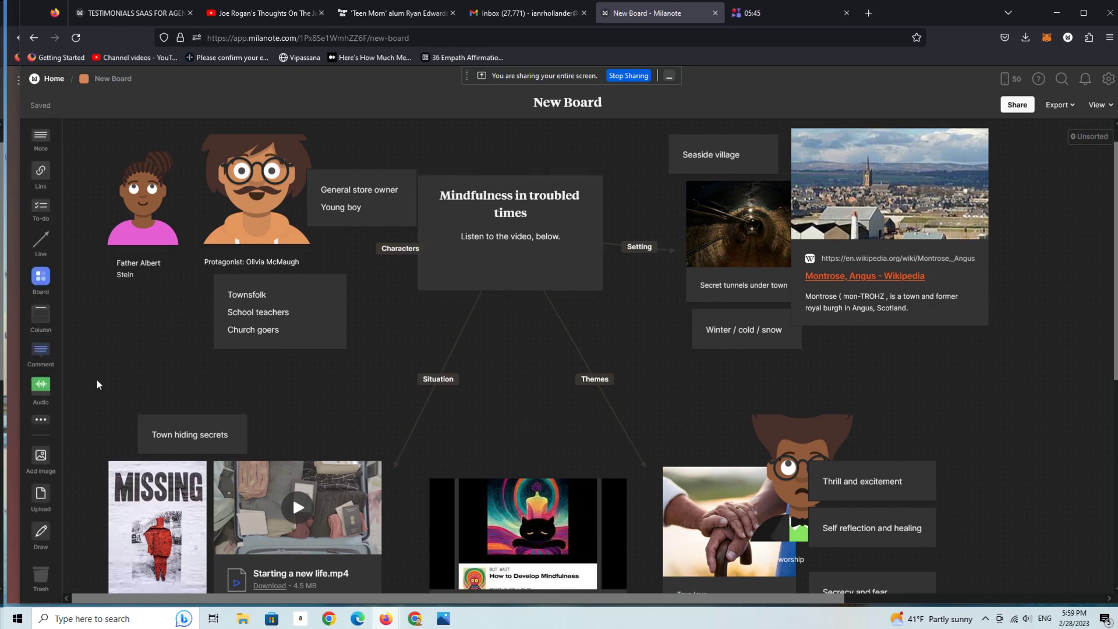
Add an audio card to the board and bring up the file upload panel.
{"action": "mouse_move", "coordinate": [41, 389]}
{"action": "left_mouse_down"}
{"action": "mouse_move", "coordinate": [894, 383]}
{"action": "mouse_move", "coordinate": [41, 385]}
{"action": "left_mouse_up"}
{"action": "left_click", "coordinate": [39, 500]}
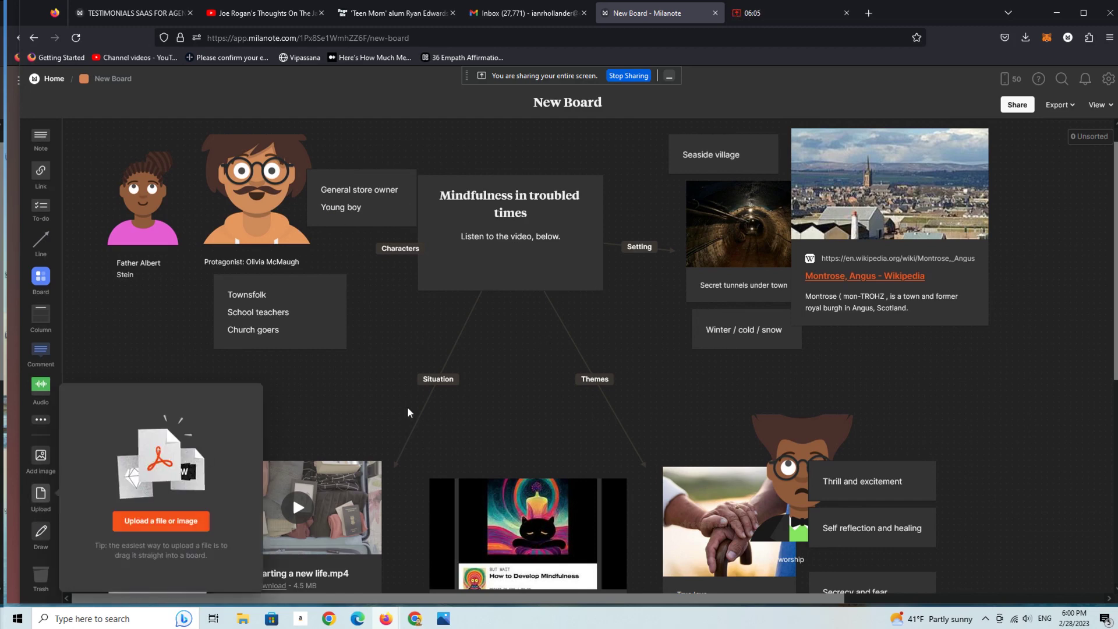
Choose the WP vs Ghost video from Downloads for upload.
{"action": "left_click", "coordinate": [161, 521]}
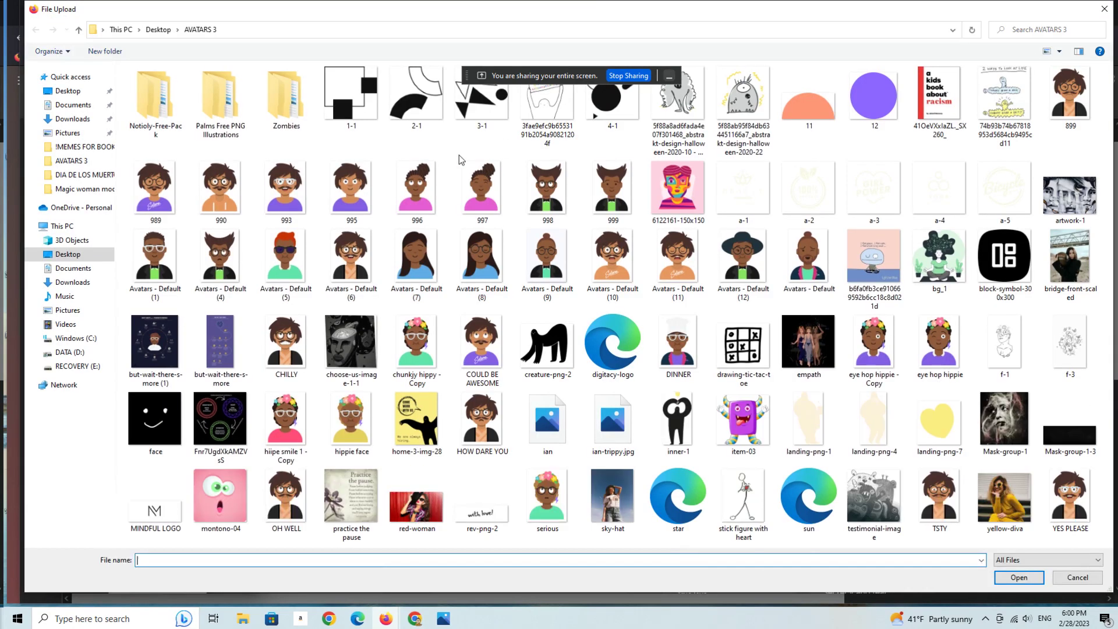
{"action": "left_click", "coordinate": [73, 118]}
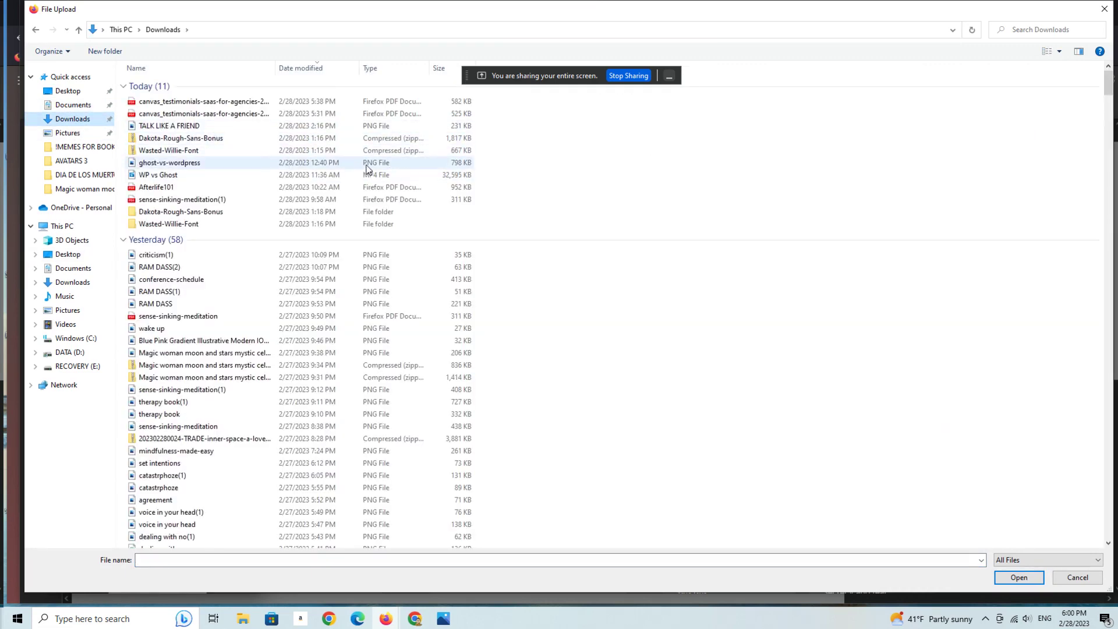
{"action": "left_click", "coordinate": [373, 177]}
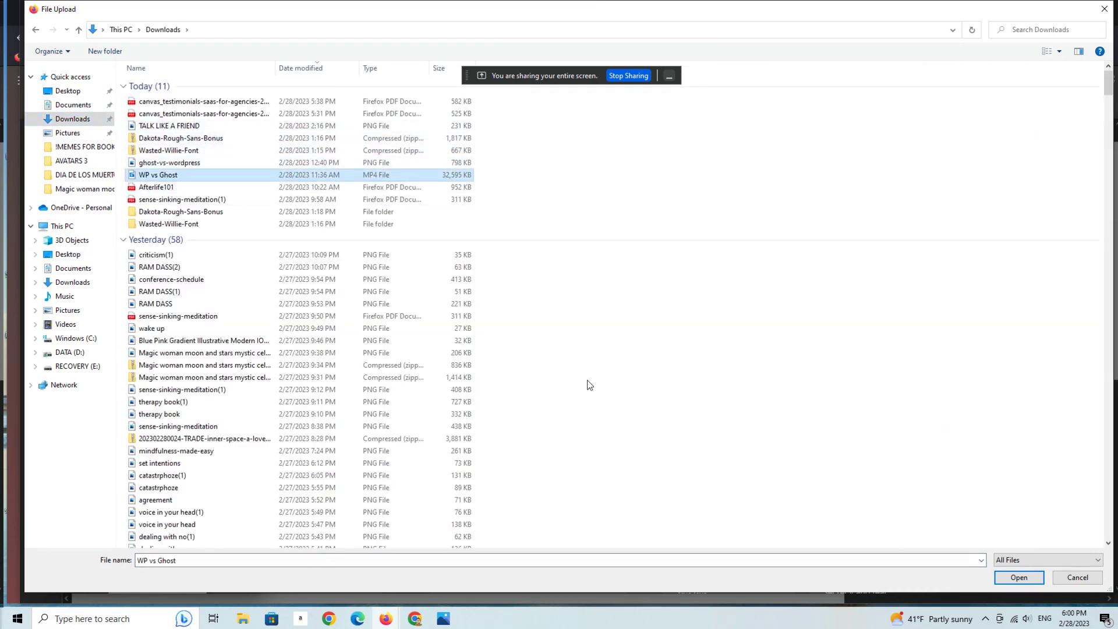
{"action": "left_click", "coordinate": [1019, 577]}
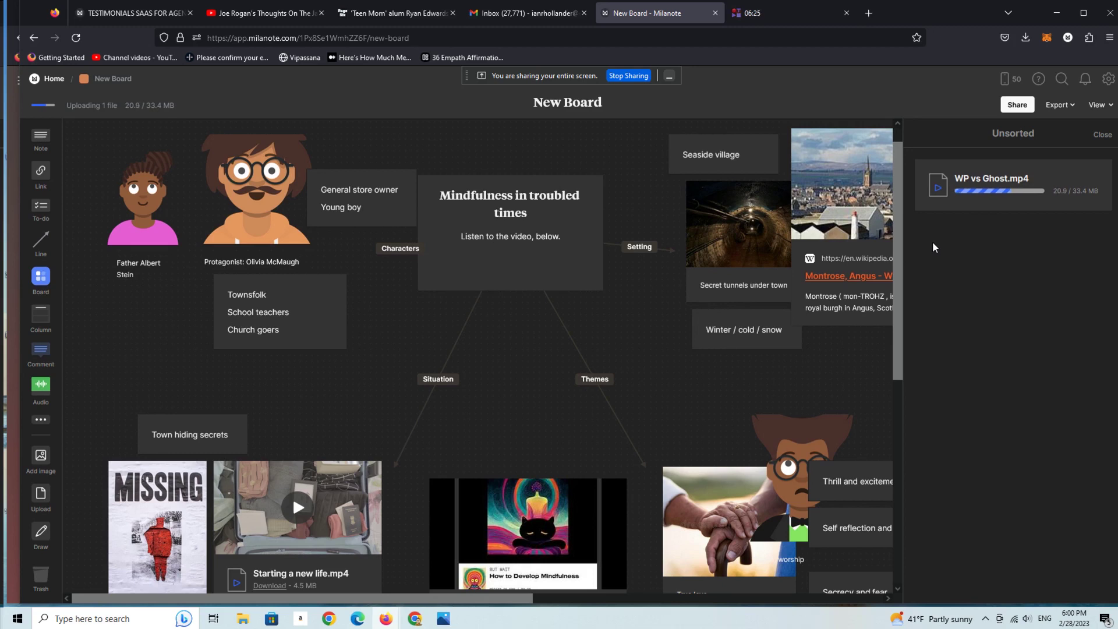
Delete the Starting a new life.mp4 video card while WP vs Ghost.mp4 uploads.
{"action": "right_click", "coordinate": [334, 510]}
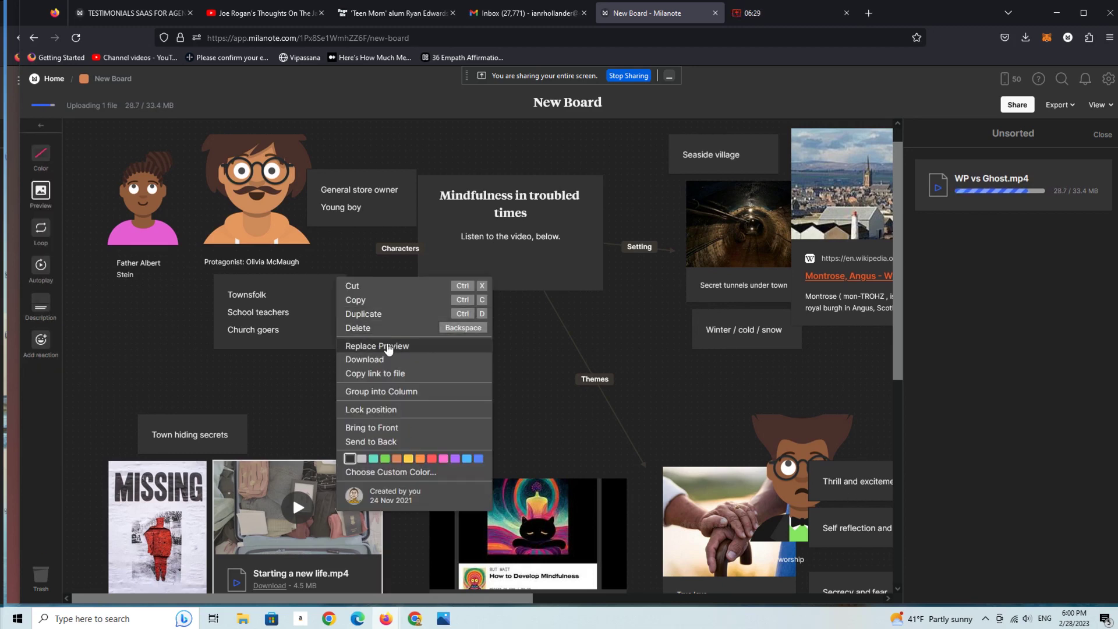
{"action": "left_click", "coordinate": [396, 328]}
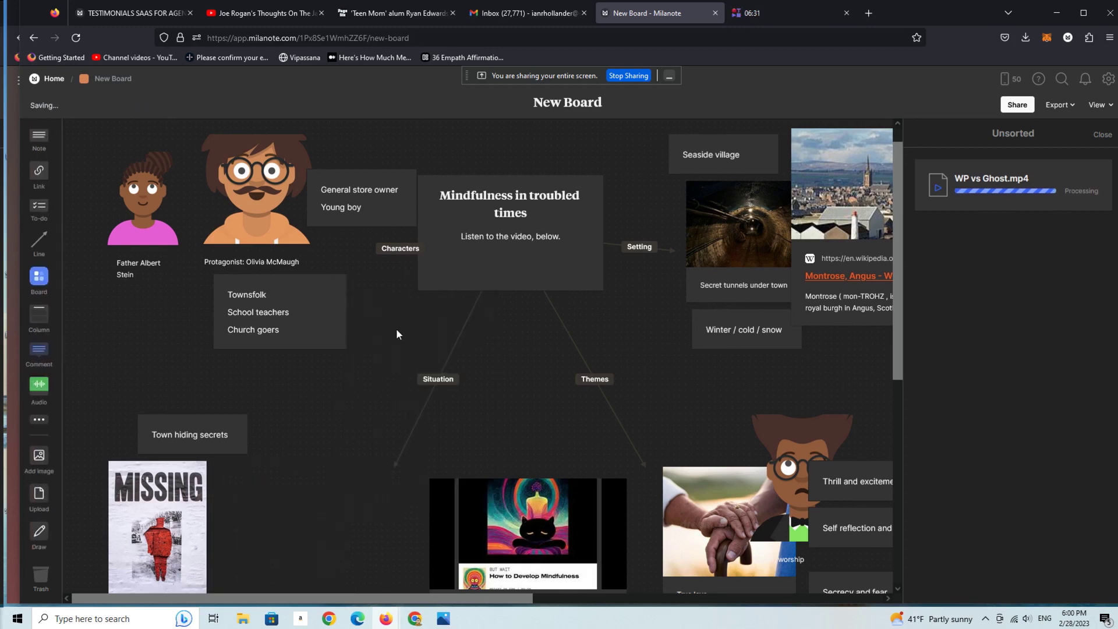